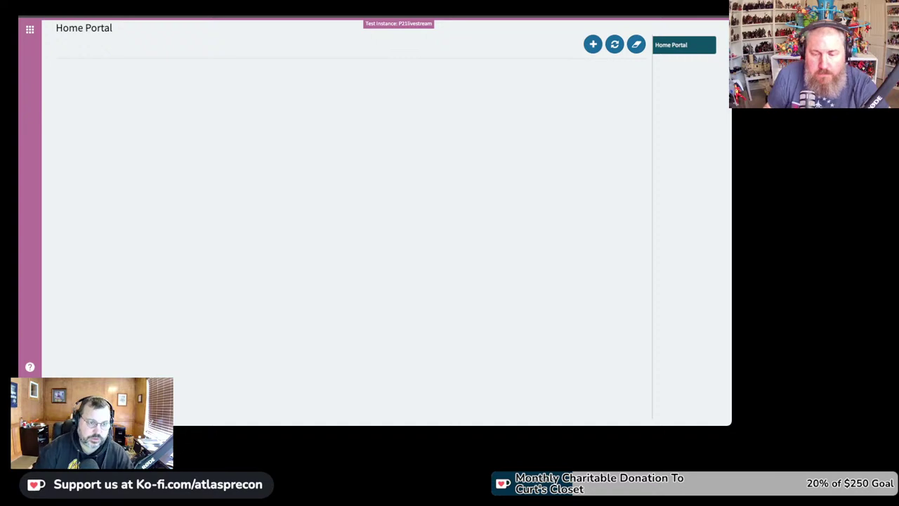
# Step: Search the program menu for 'system' and launch System Settings
pyautogui.click(29, 29)
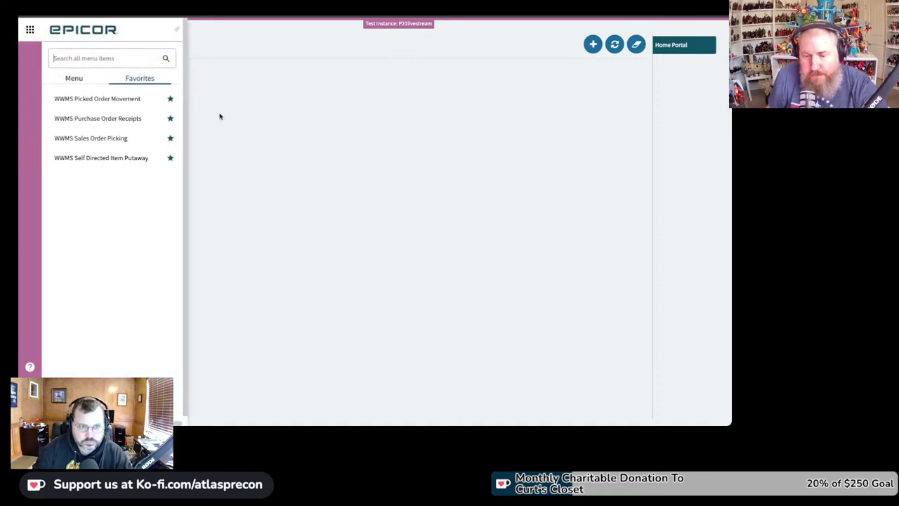
pyautogui.write('system')
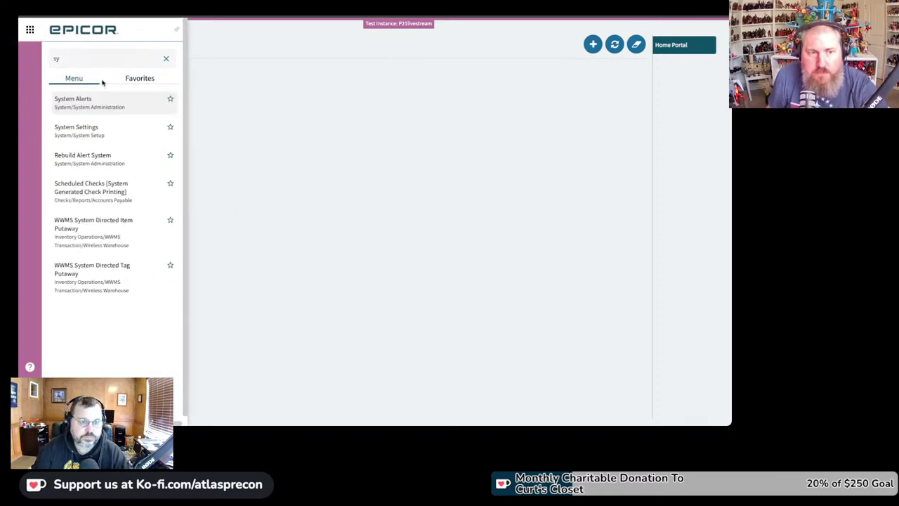
pyautogui.click(89, 128)
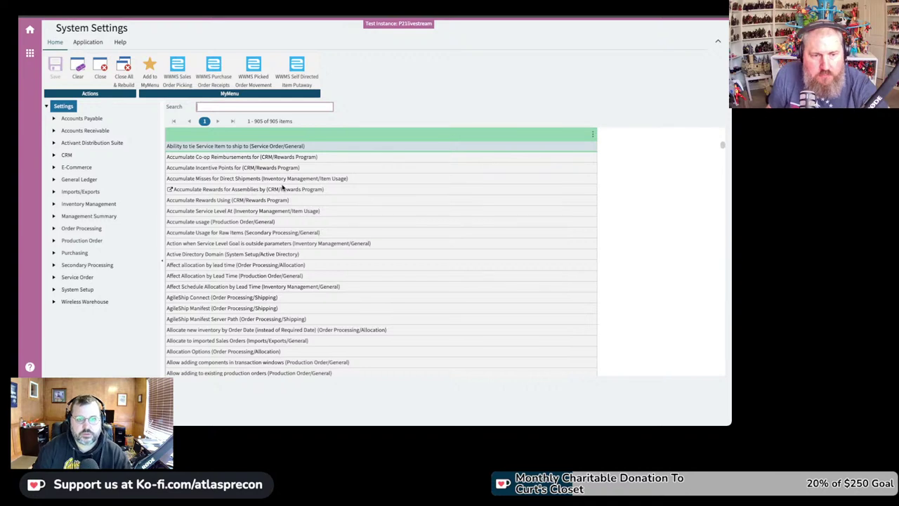
# Step: Show Wireless Warehouse > General settings with Transfer Undership Disposition set to Backorder
pyautogui.click(81, 304)
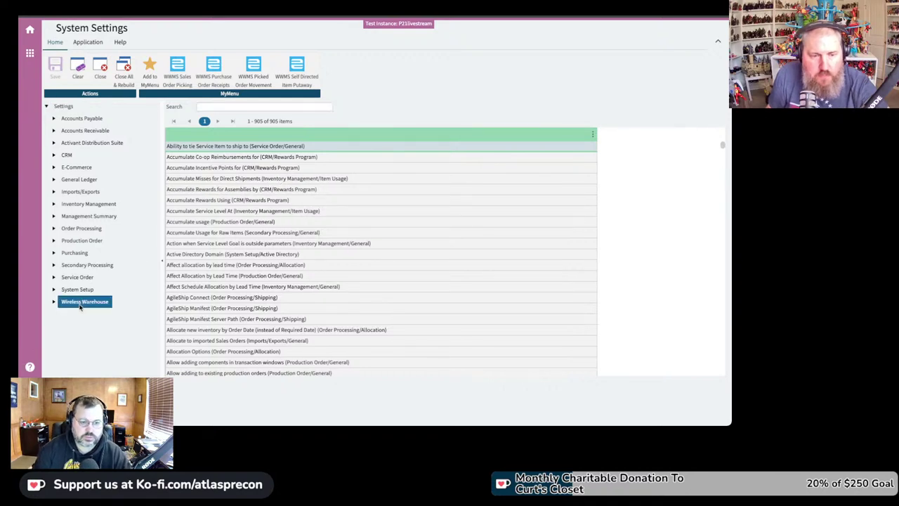
pyautogui.click(54, 302)
pyautogui.click(84, 315)
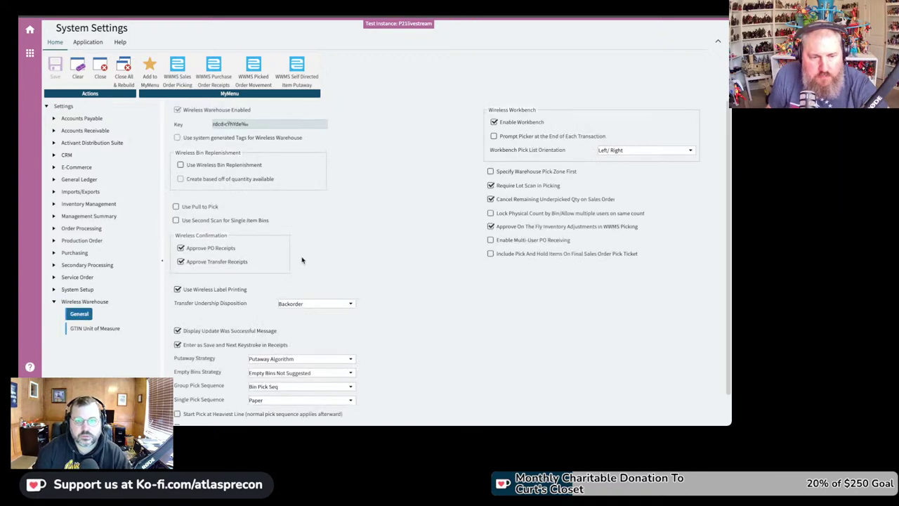
pyautogui.scroll(-1, 306, 260)
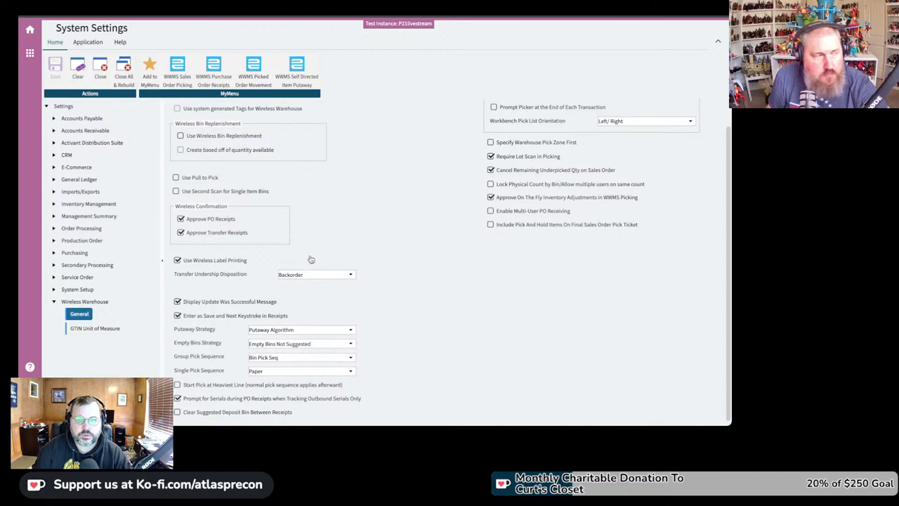
pyautogui.scroll(2, 310, 257)
pyautogui.scroll(-1, 371, 221)
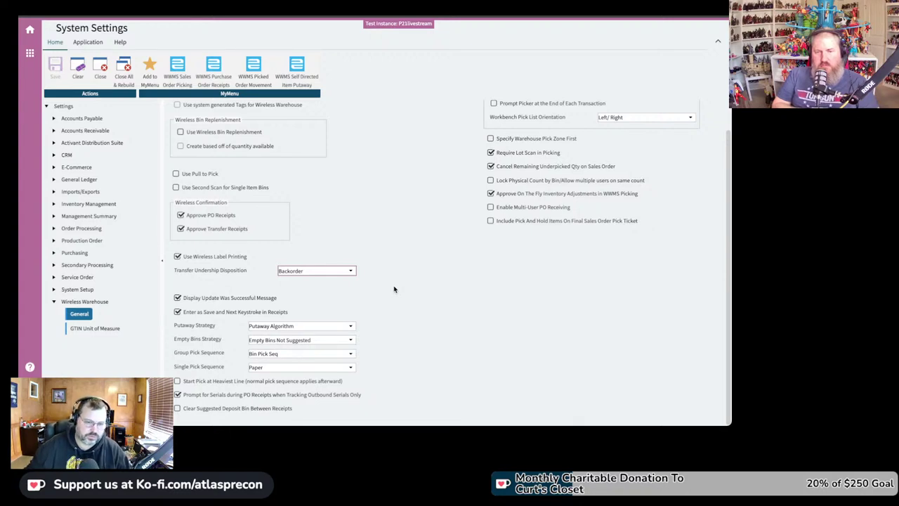
# Step: Uncheck the Display Update Was Successful Message option in Wireless Warehouse General settings
pyautogui.click(178, 298)
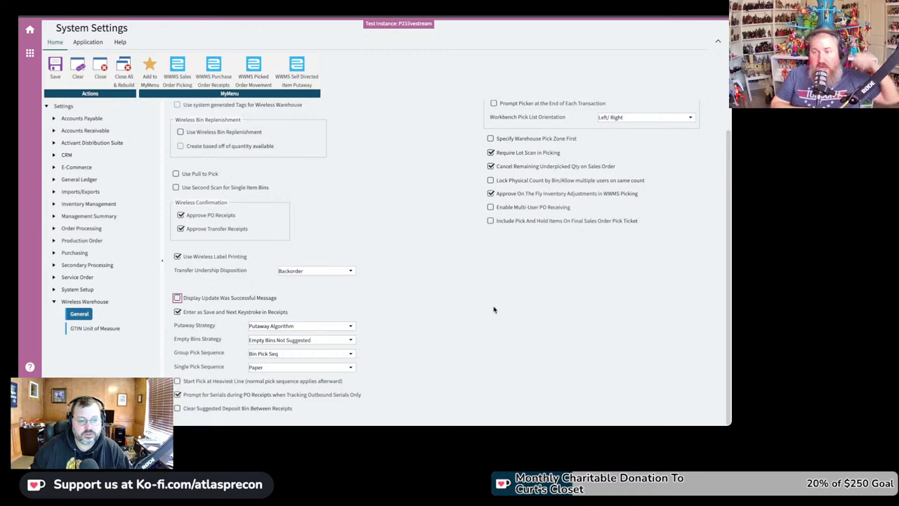
pyautogui.click(489, 311)
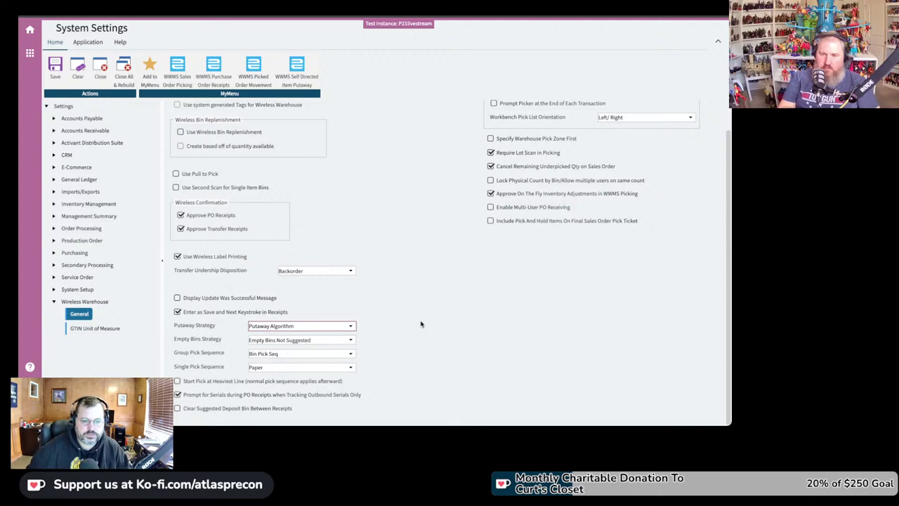
# Step: Change Empty Bins Strategy from not suggesting empty bins to Empty Bins Last
pyautogui.click(351, 341)
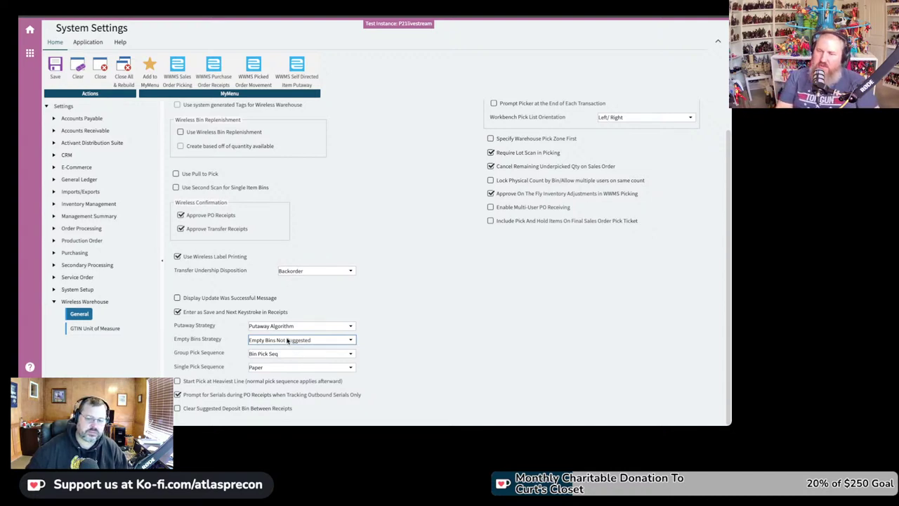
pyautogui.scroll(1, 327, 343)
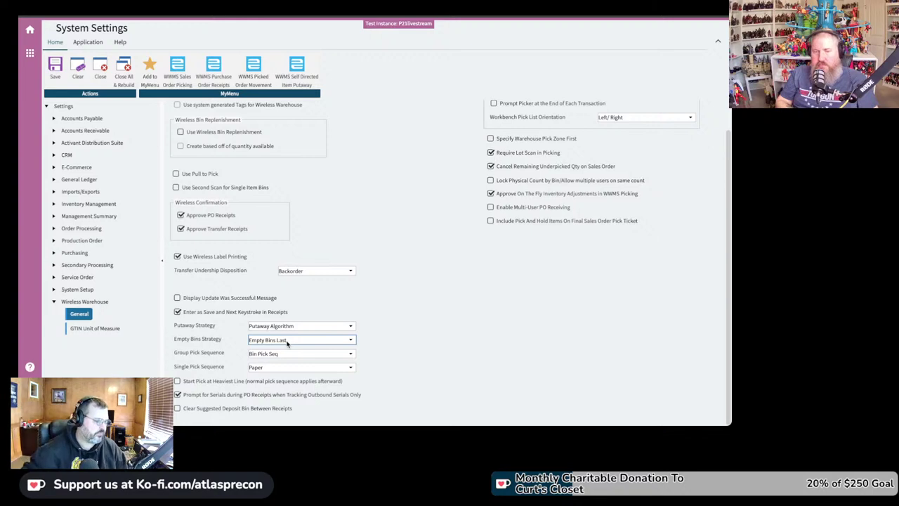
# Step: Change Group Pick Sequence from Bin Pick Seq to Warehouse Seq Desc
pyautogui.click(342, 357)
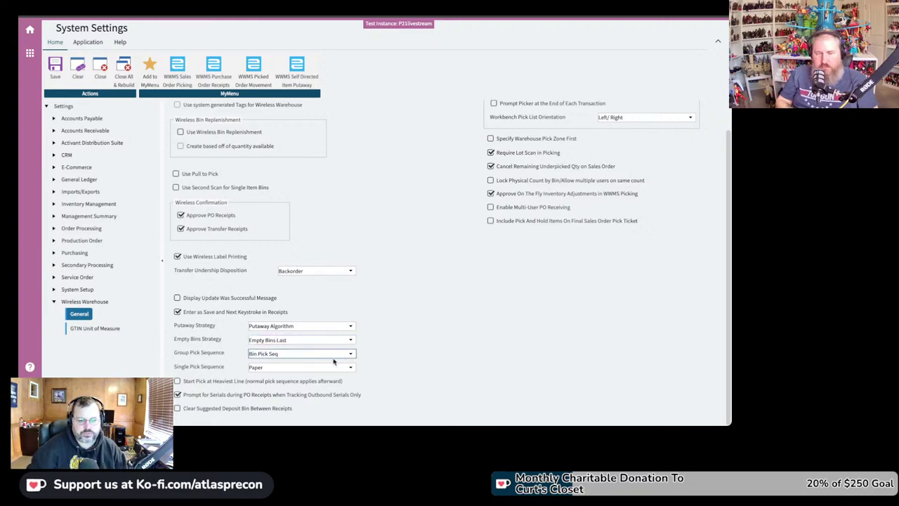
pyautogui.scroll(-1, 325, 356)
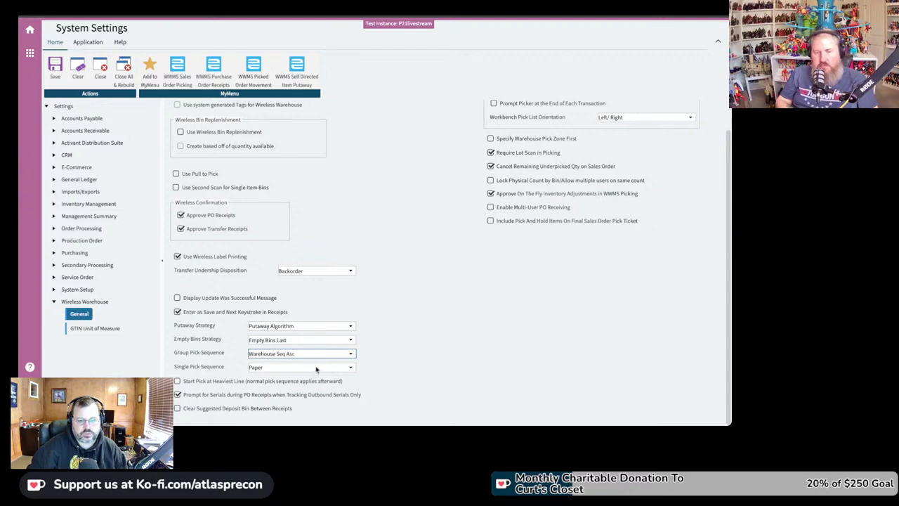
pyautogui.scroll(-1, 375, 368)
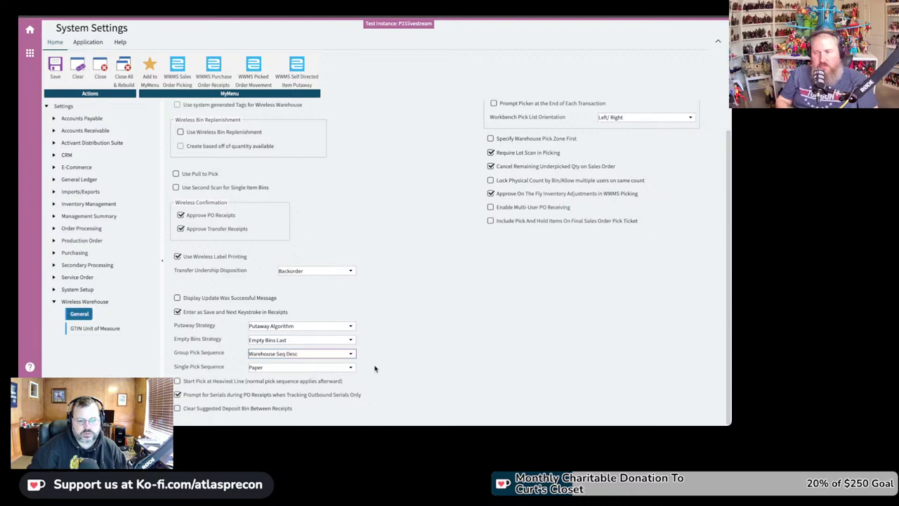
pyautogui.click(325, 371)
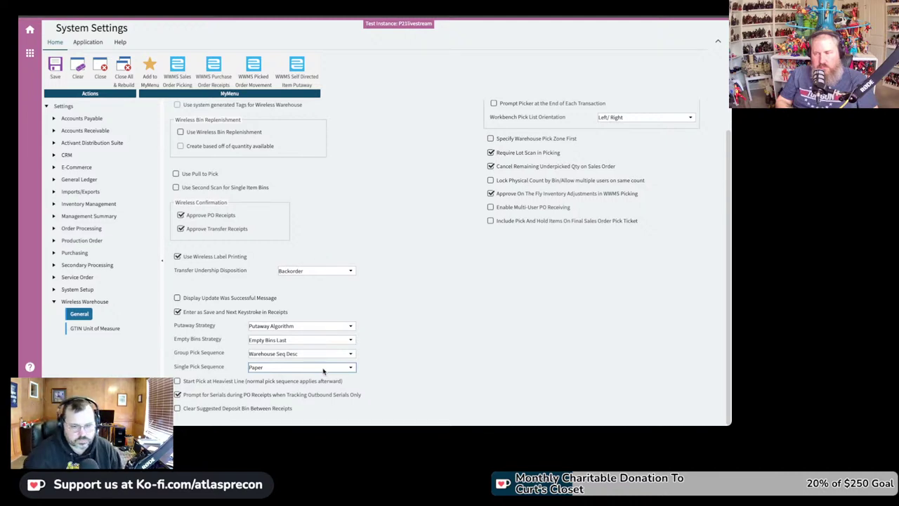
# Step: Cycle Single Pick Sequence from Paper through its options to Warehouse Seq Asc
pyautogui.press('Down')
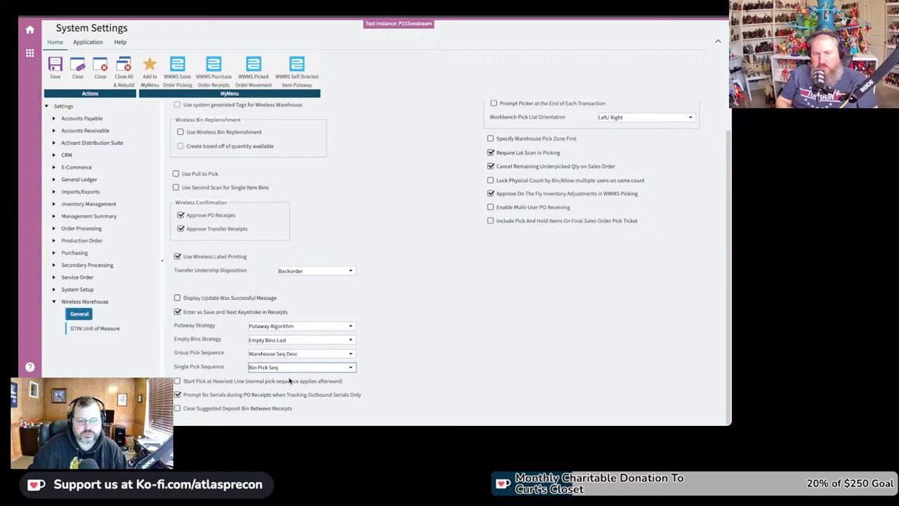
pyautogui.press('Down')
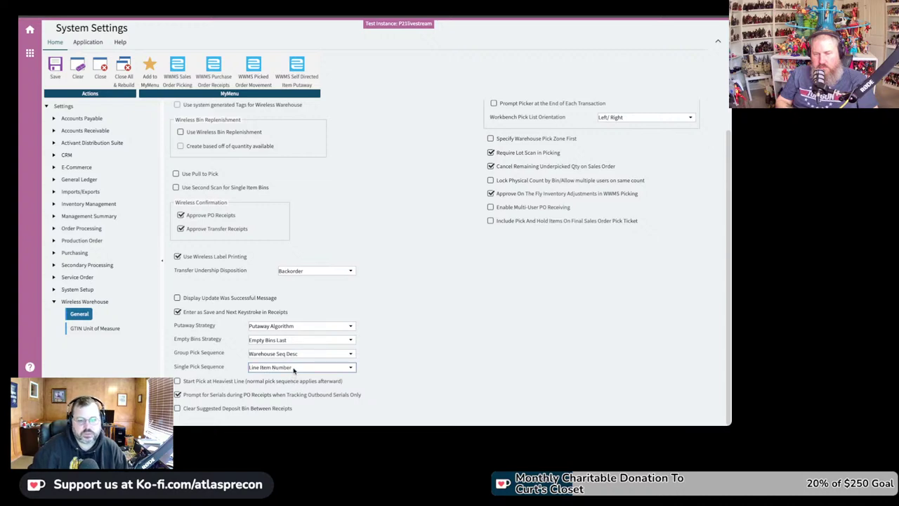
pyautogui.press('Down')
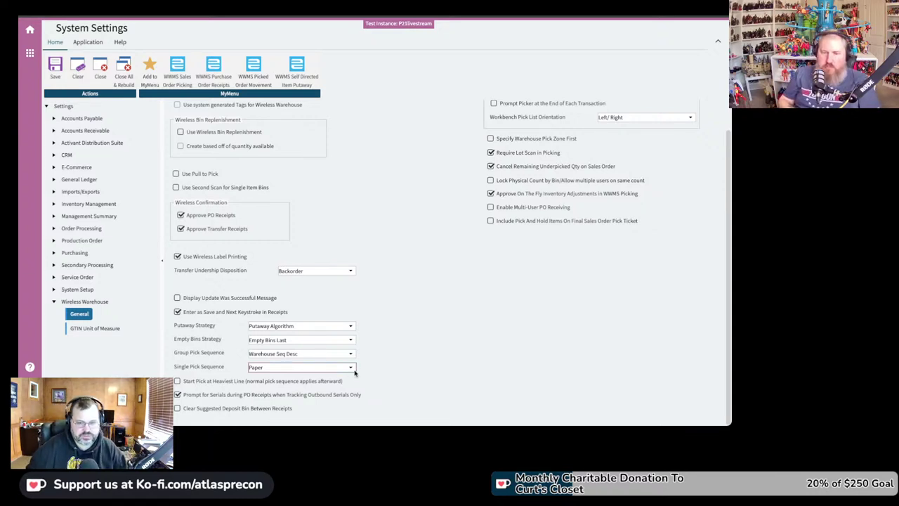
pyautogui.press('Down')
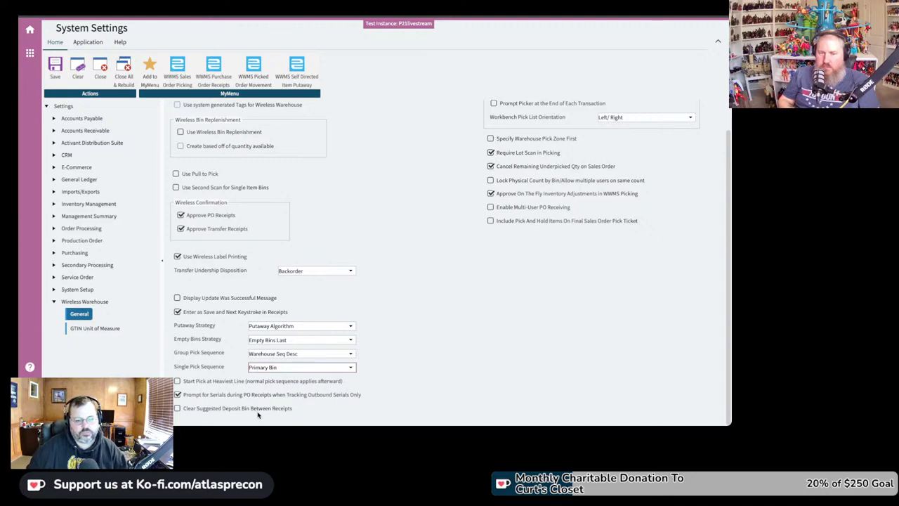
pyautogui.press('Down')
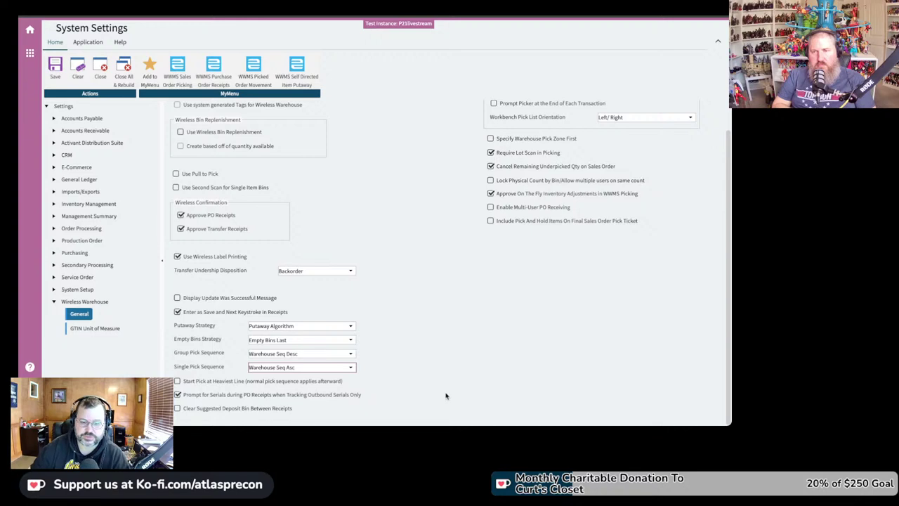
pyautogui.scroll(1, 573, 322)
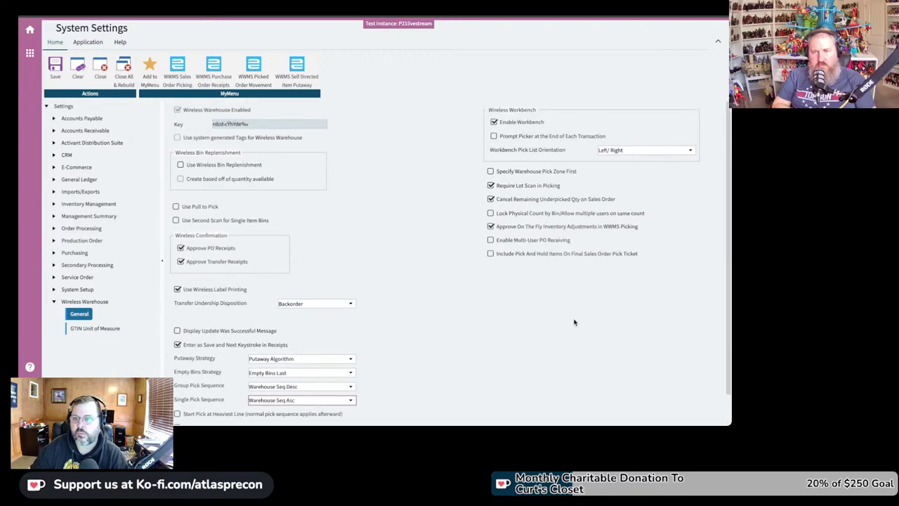
pyautogui.scroll(-1, 572, 312)
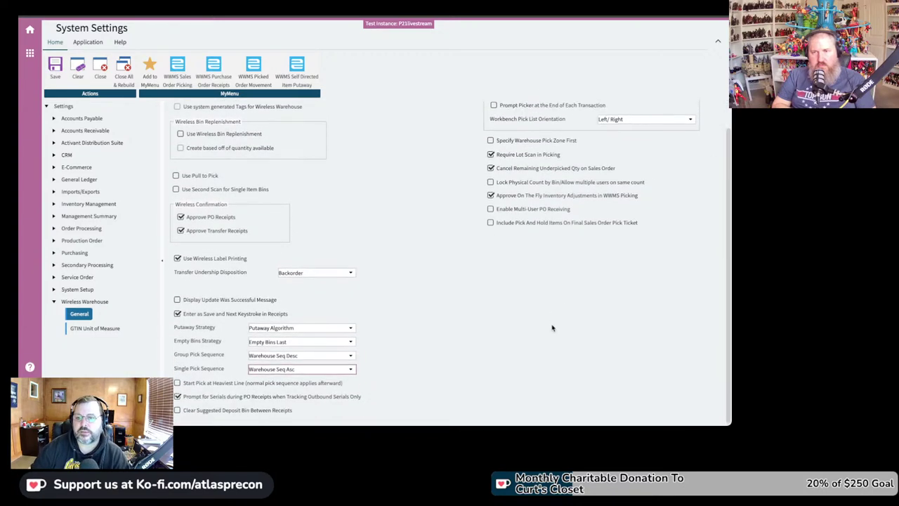
pyautogui.scroll(1, 554, 328)
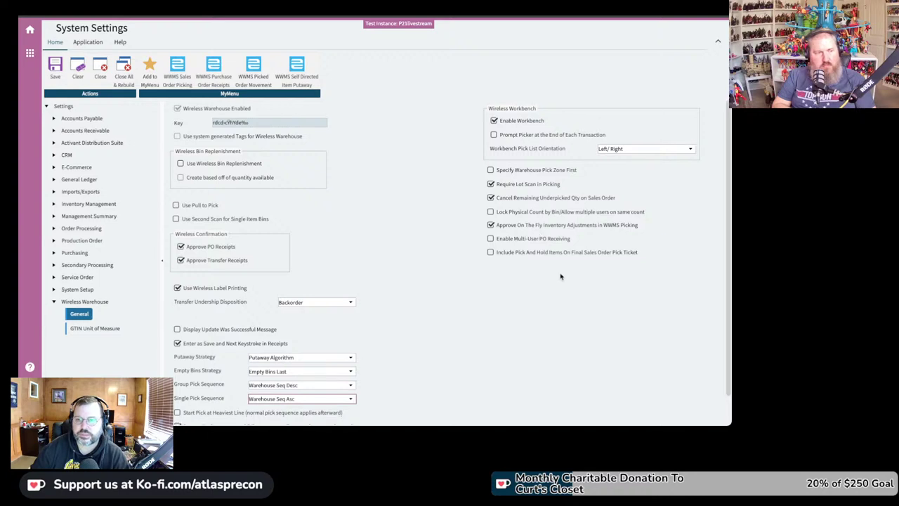
pyautogui.scroll(-1, 561, 276)
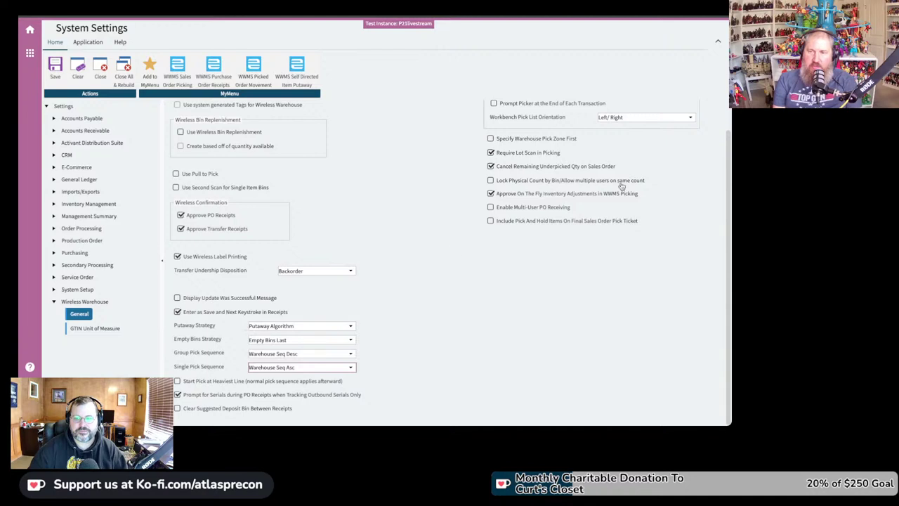
# Step: Uncheck Approve On The Fly Inventory Adjustments in WWMS Picking and save the settings
pyautogui.click(491, 194)
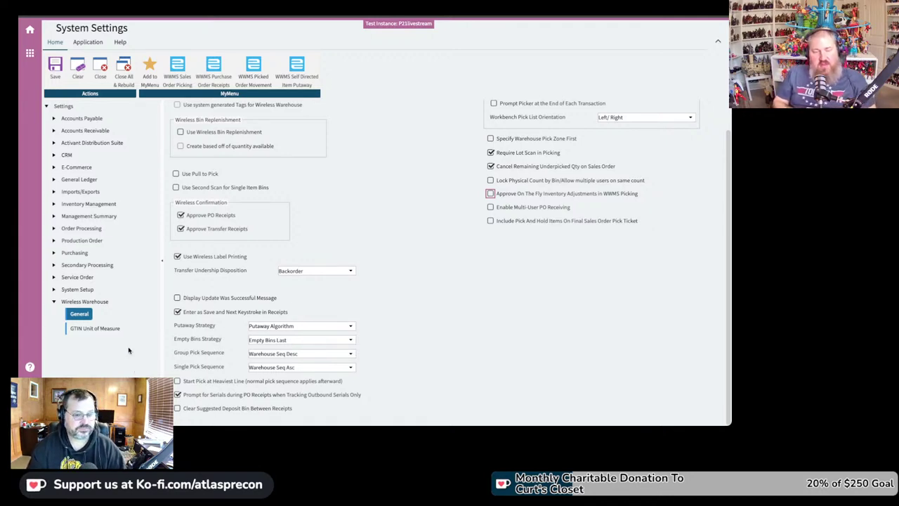
pyautogui.click(54, 79)
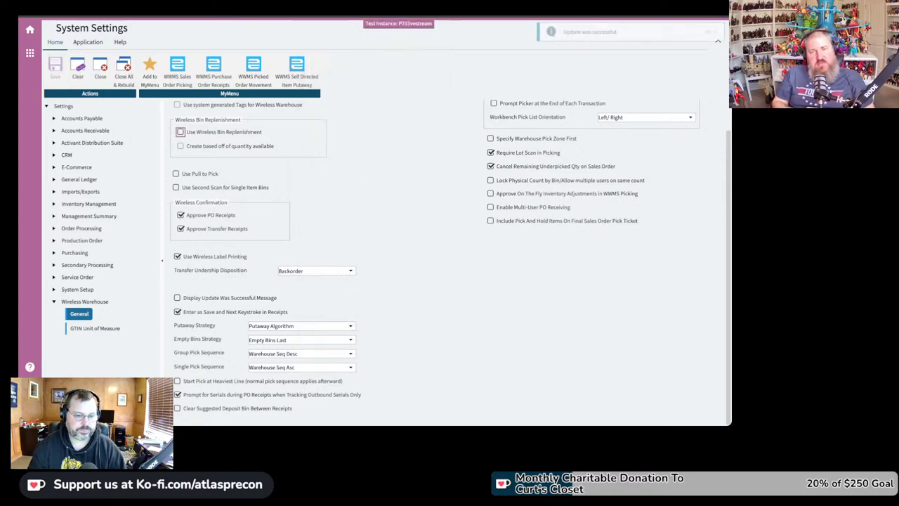
pyautogui.press('Return')
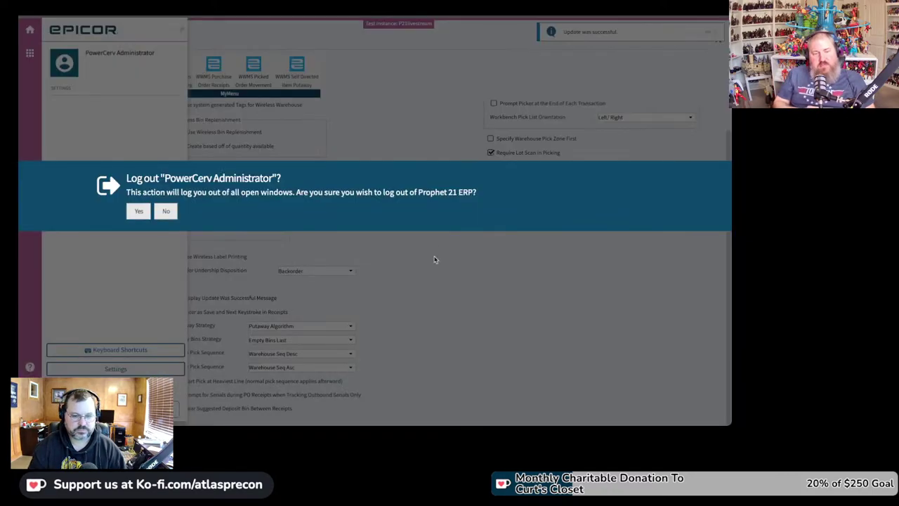
# Step: Confirm logging out of all windows and sign back in with the account password
pyautogui.click(139, 210)
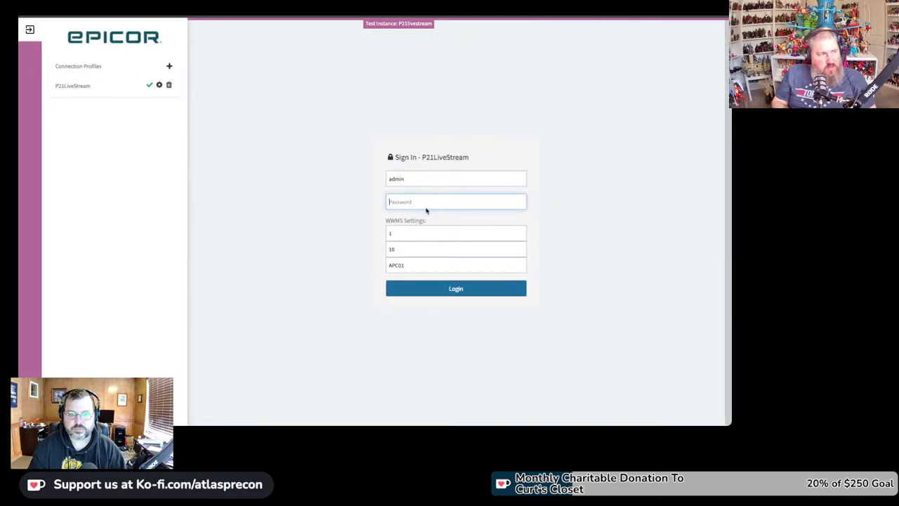
pyautogui.write('admin')
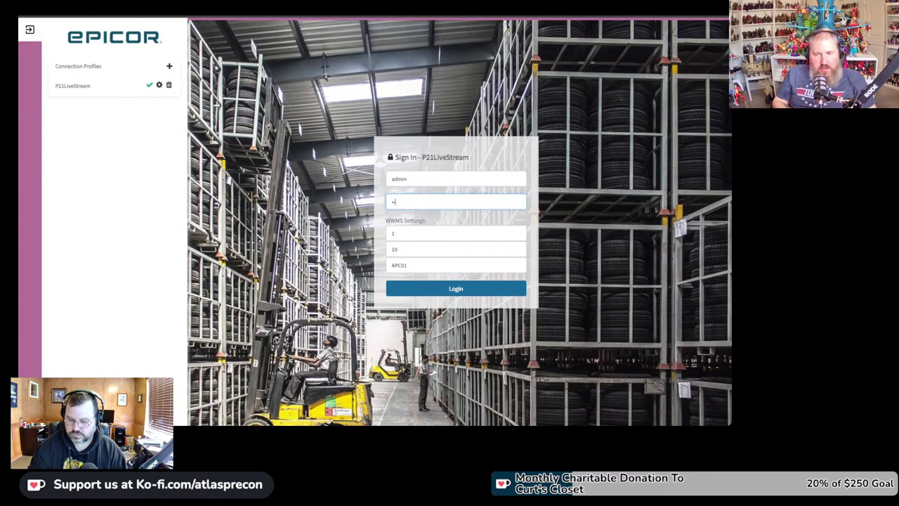
pyautogui.press('Return')
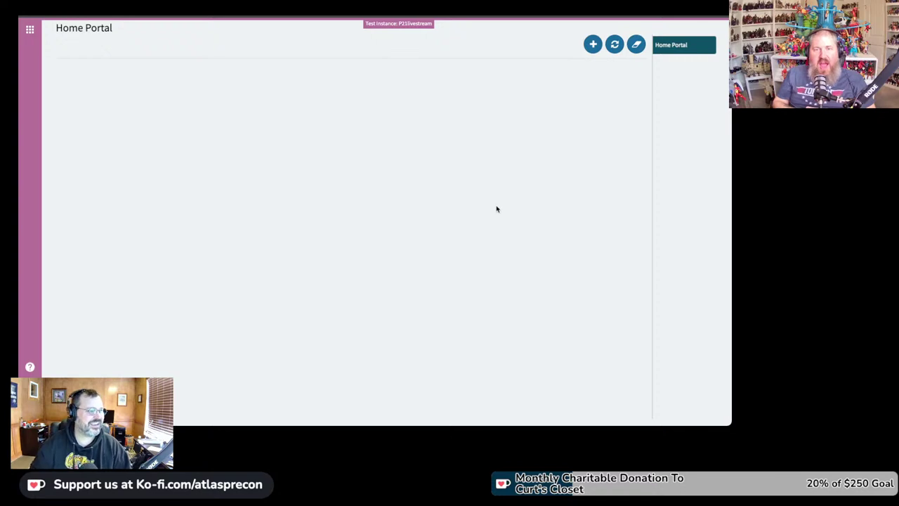
# Step: Search the Epicor navigation menu for 'location'
pyautogui.click(30, 29)
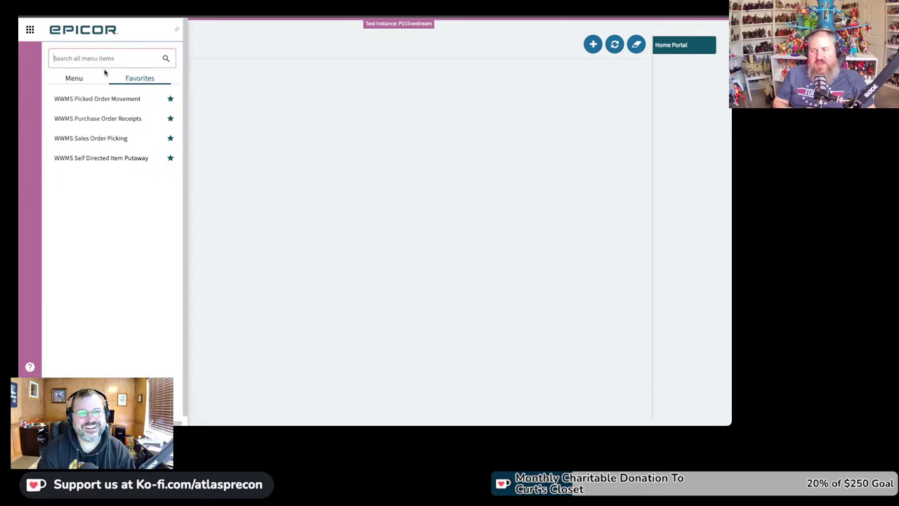
pyautogui.write('location')
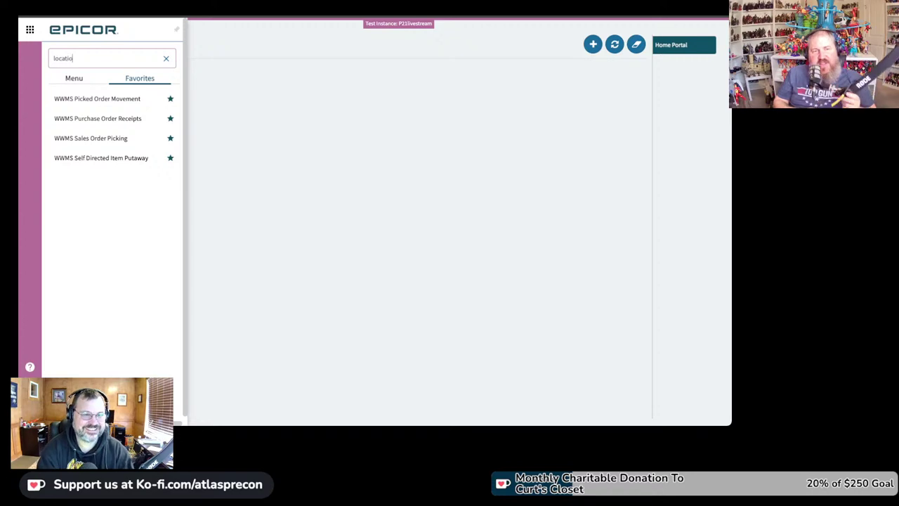
# Step: Open Location Maintenance and load Location ID 10, Main Warehouse
pyautogui.click(103, 106)
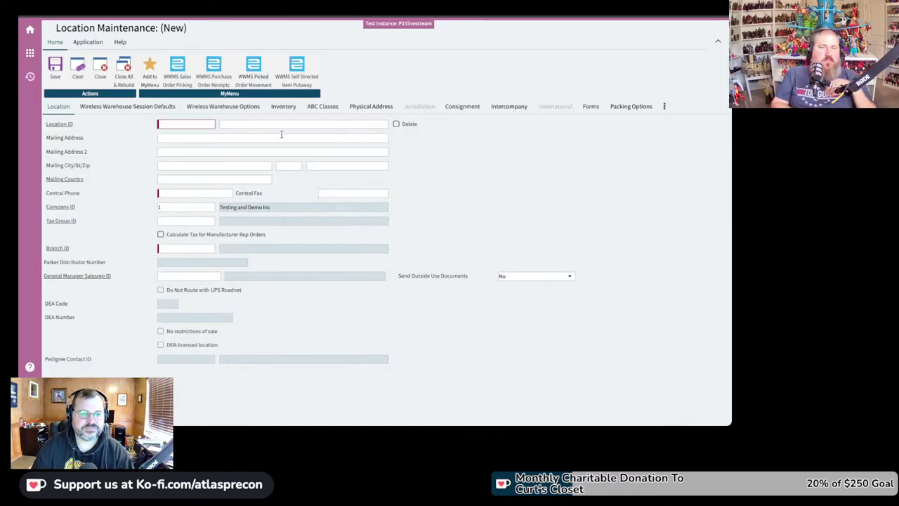
pyautogui.write('10')
pyautogui.press('Tab')
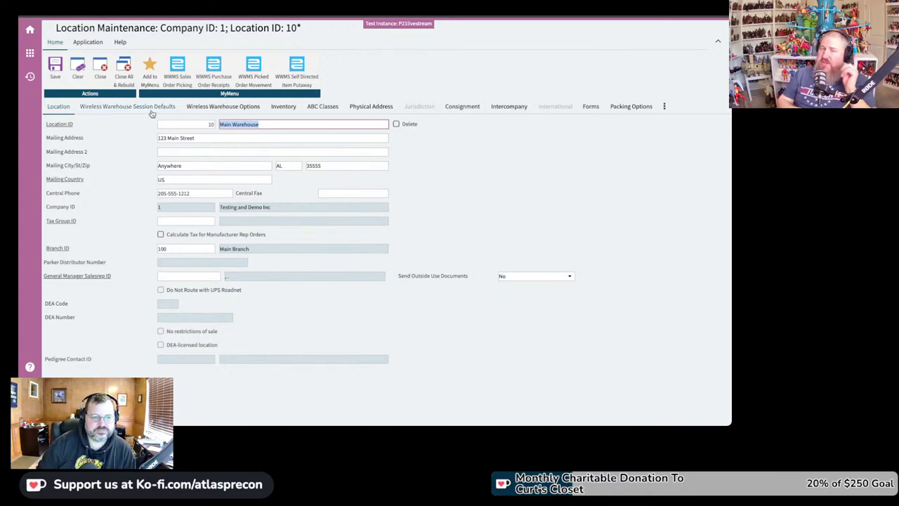
# Step: Show location 10's Wireless Warehouse Options
pyautogui.click(226, 113)
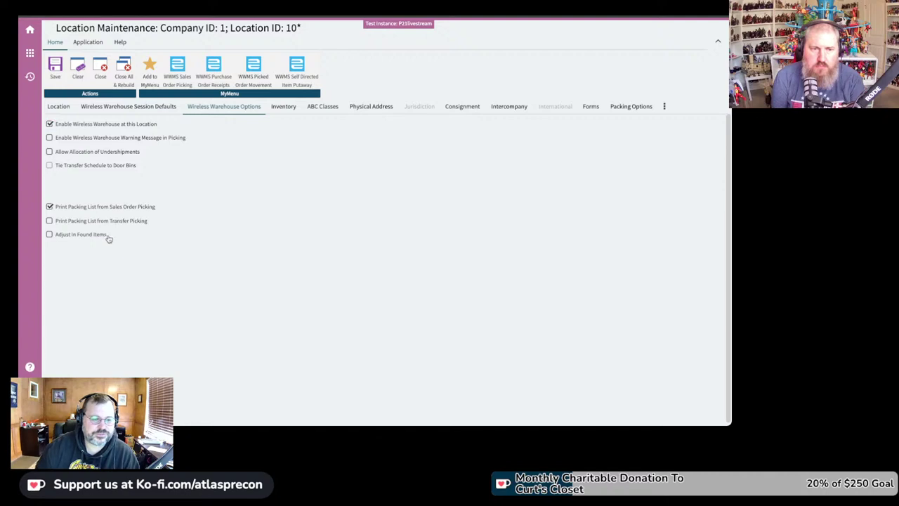
pyautogui.moveTo(108, 239); pyautogui.dragTo(61, 237)
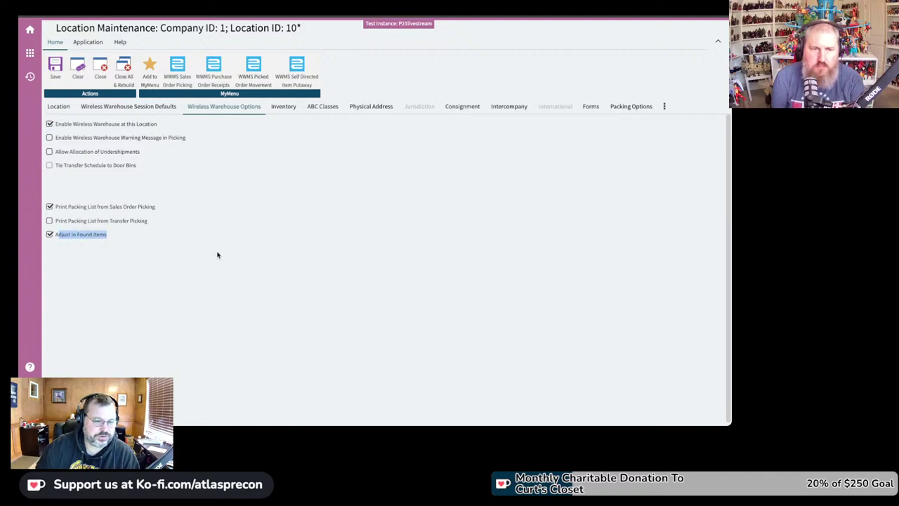
pyautogui.click(49, 234)
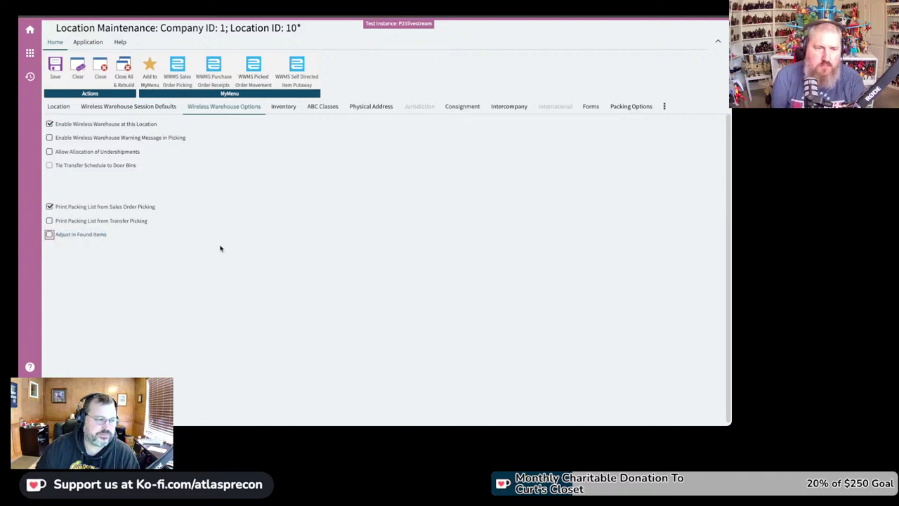
pyautogui.click(215, 258)
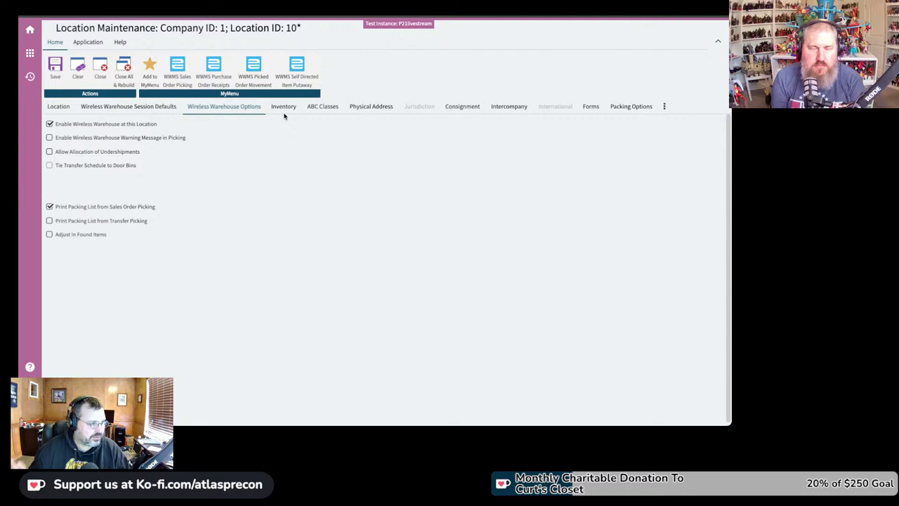
# Step: Display location 10's Wireless Warehouse Session Defaults
pyautogui.click(159, 112)
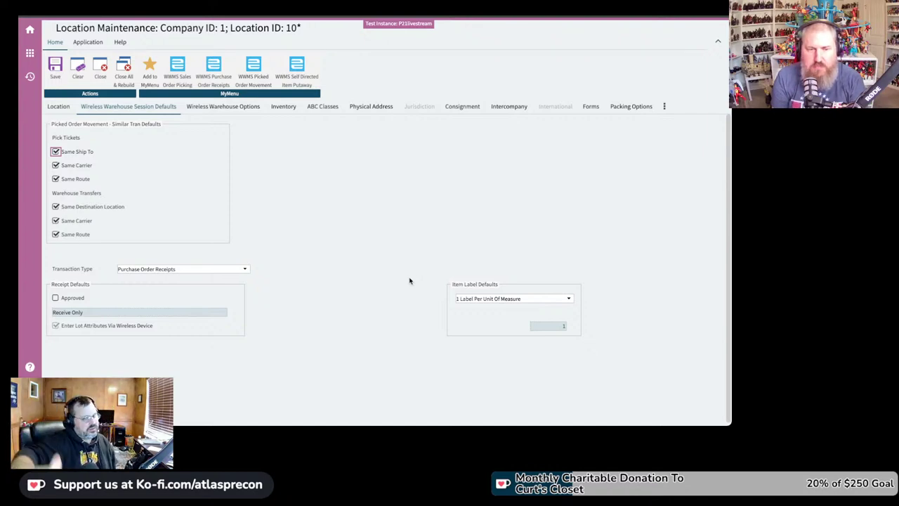
# Step: Make Purchase Order Receipts default to Approved with the Receive Only receipt action
pyautogui.click(55, 299)
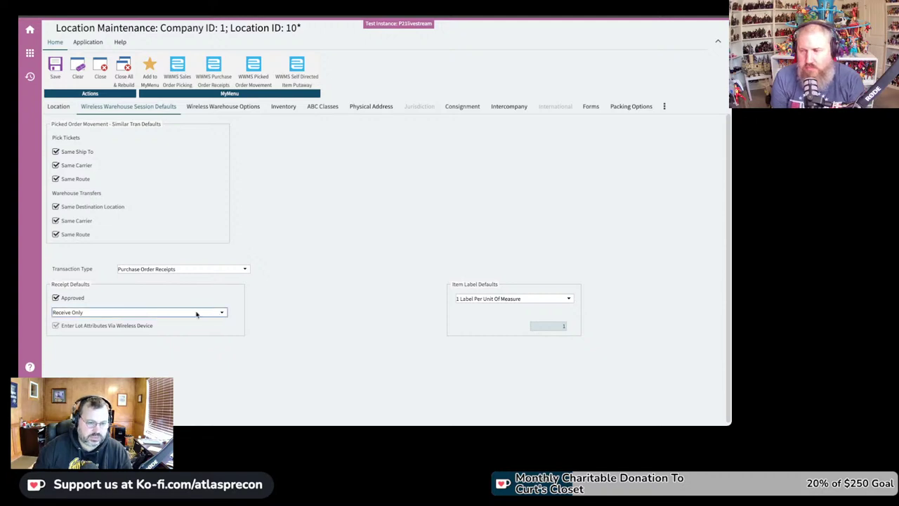
pyautogui.scroll(-1, 197, 313)
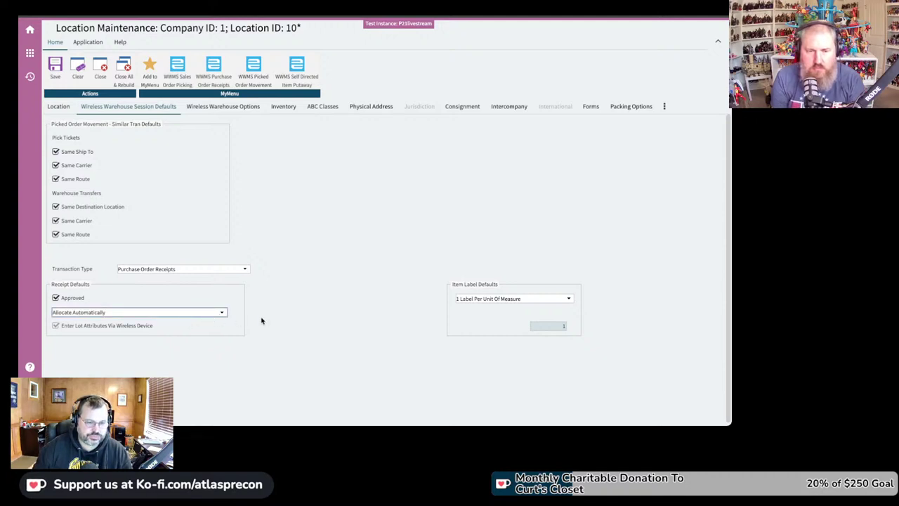
pyautogui.click(288, 318)
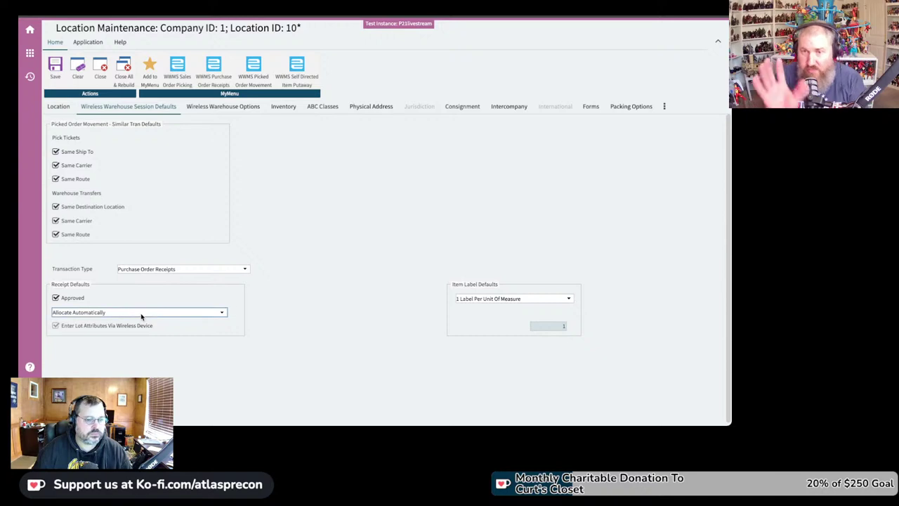
pyautogui.press('Down')
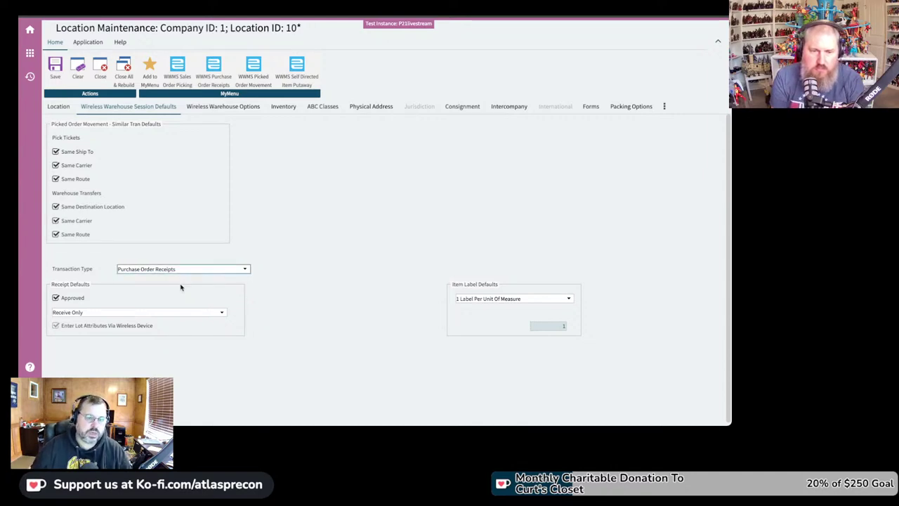
pyautogui.press('Down')
pyautogui.click(69, 299)
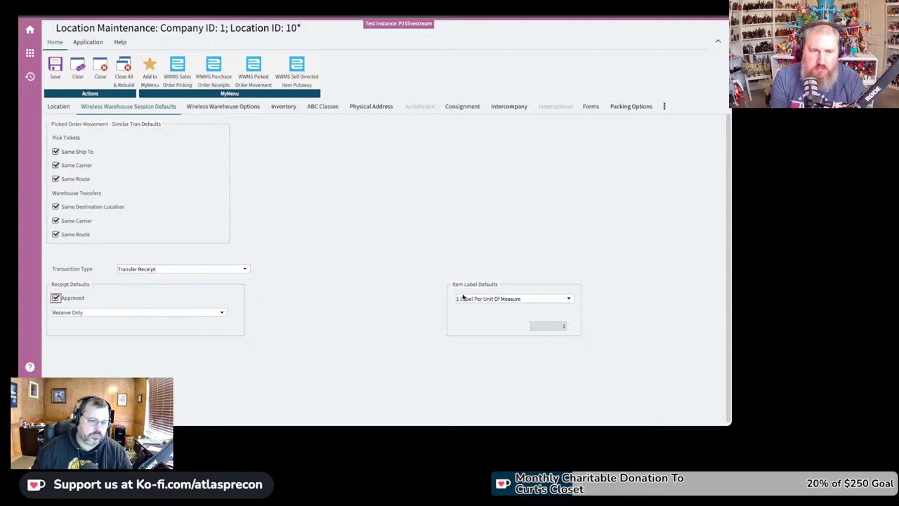
pyautogui.click(126, 314)
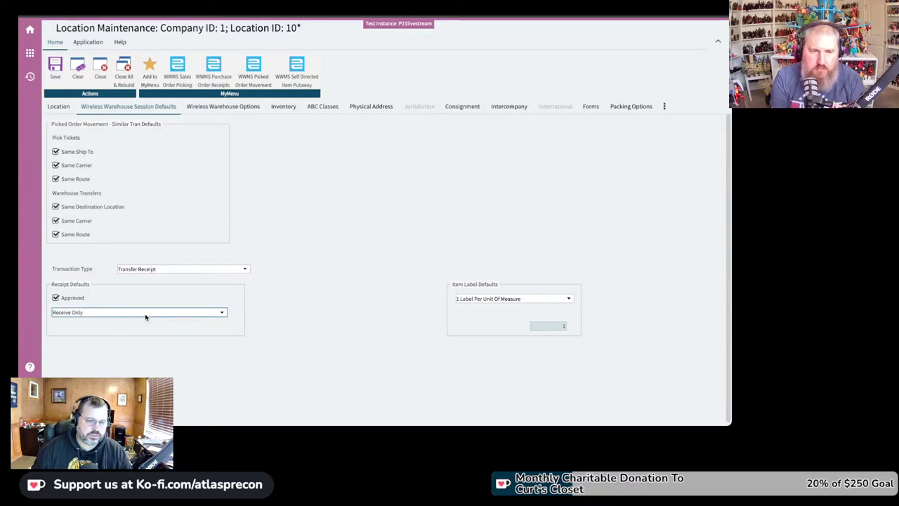
pyautogui.click(326, 314)
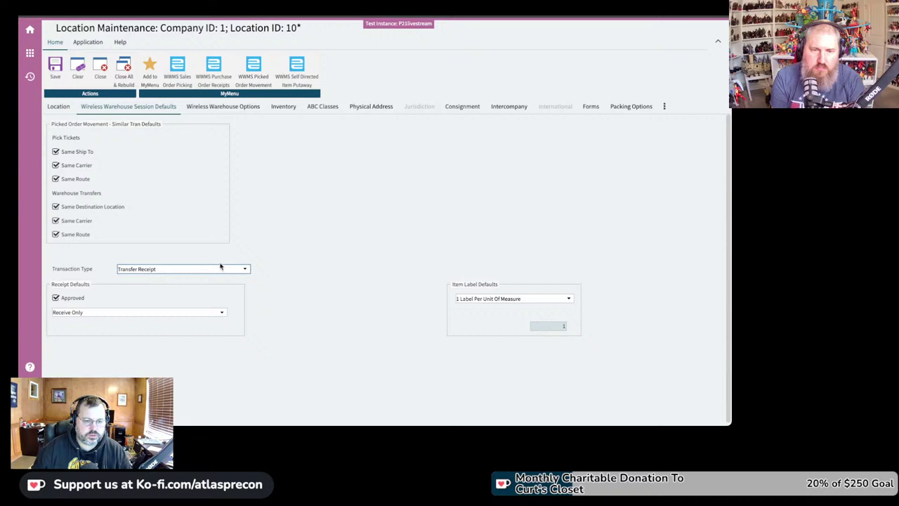
pyautogui.press('Down')
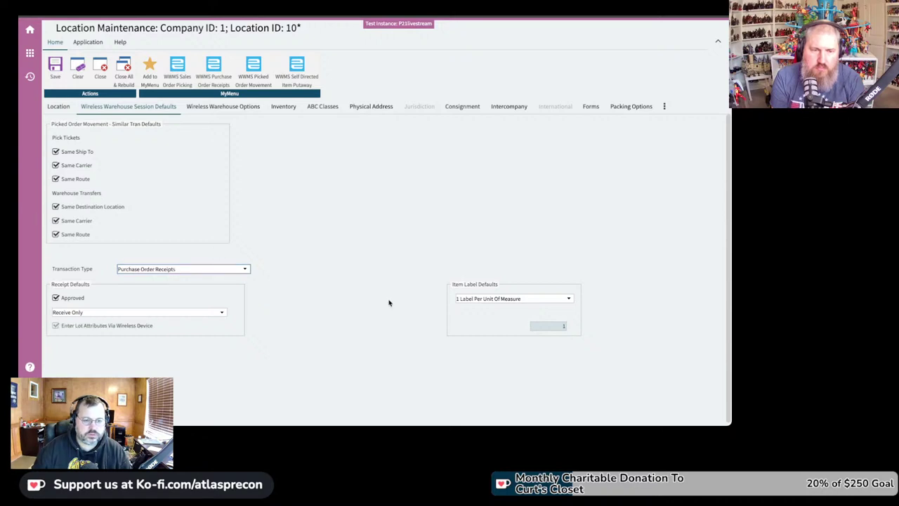
# Step: Set the item label default to 'Number of Labels:' with a quantity of 1
pyautogui.click(488, 301)
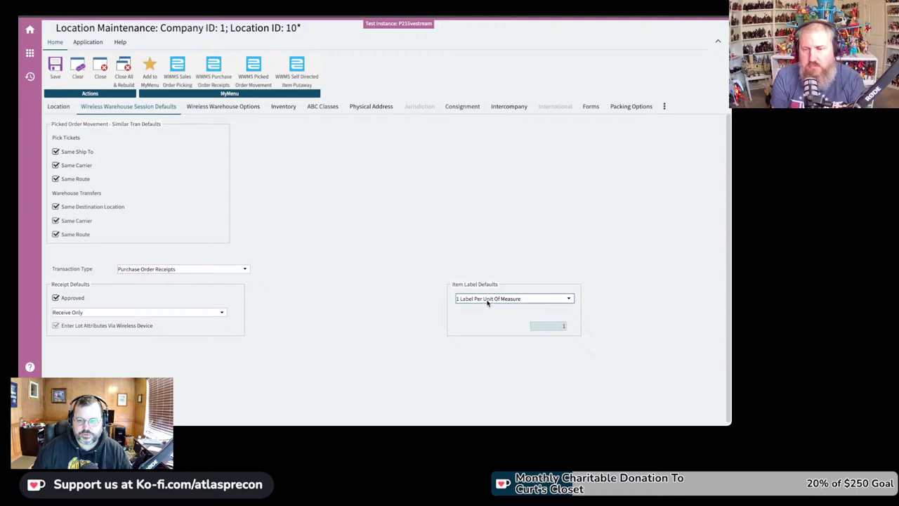
pyautogui.press('Down')
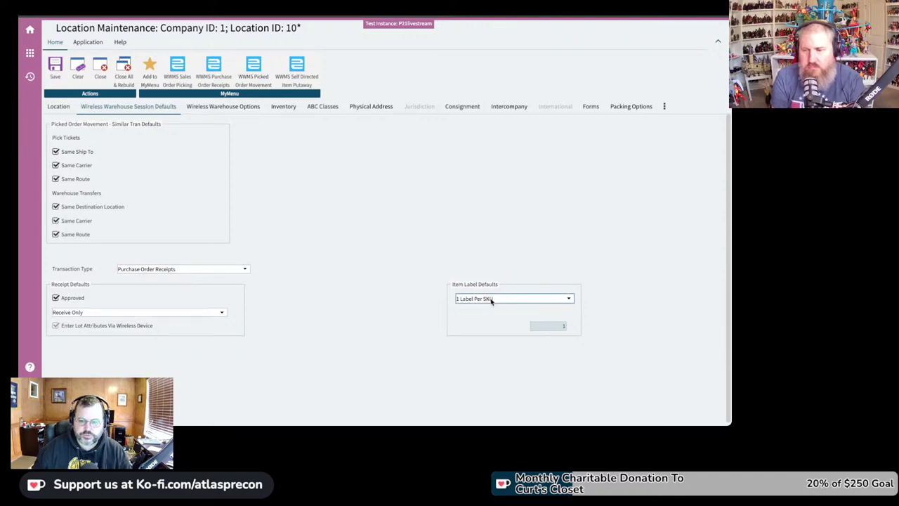
pyautogui.press('Down')
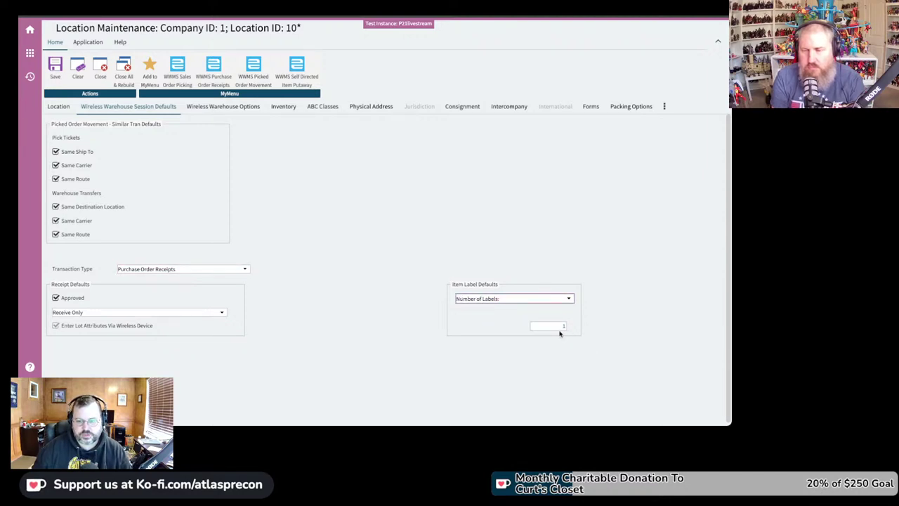
pyautogui.click(564, 328)
pyautogui.write('1')
pyautogui.click(560, 262)
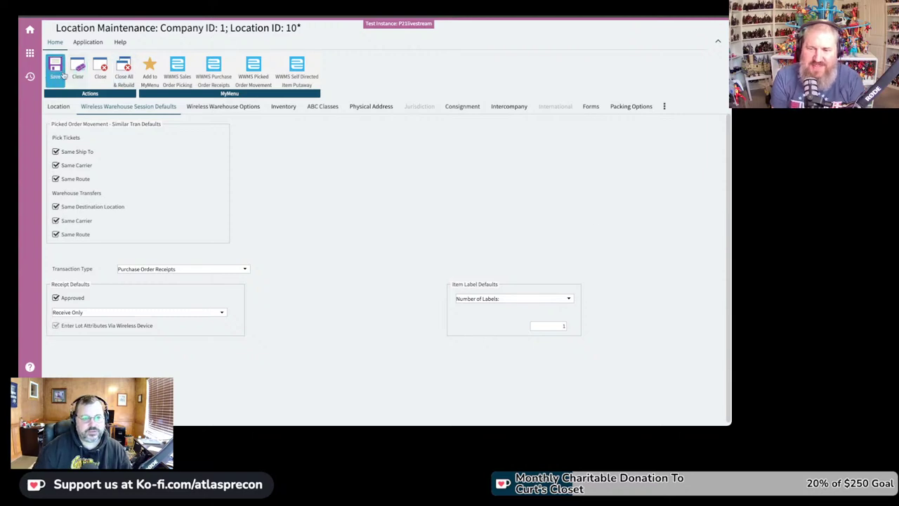
# Step: Save location 10's session defaults and show its Inventory settings
pyautogui.click(59, 72)
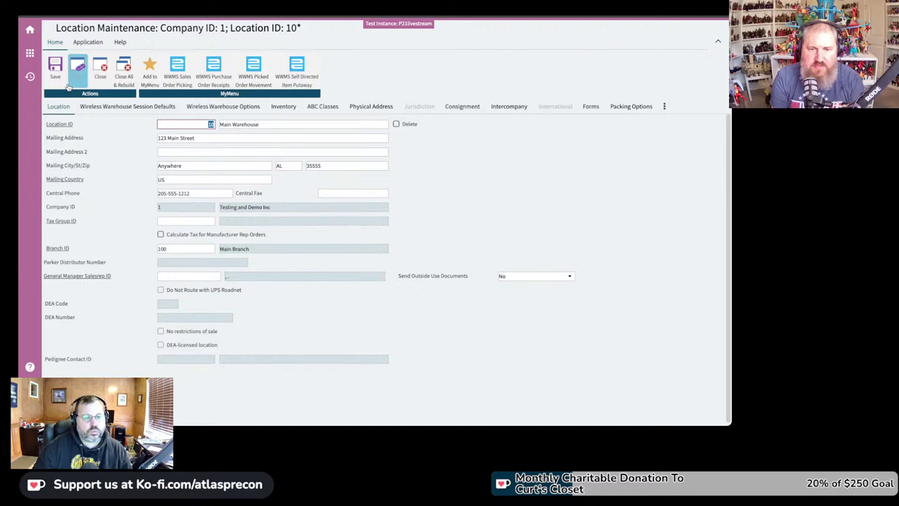
pyautogui.click(293, 108)
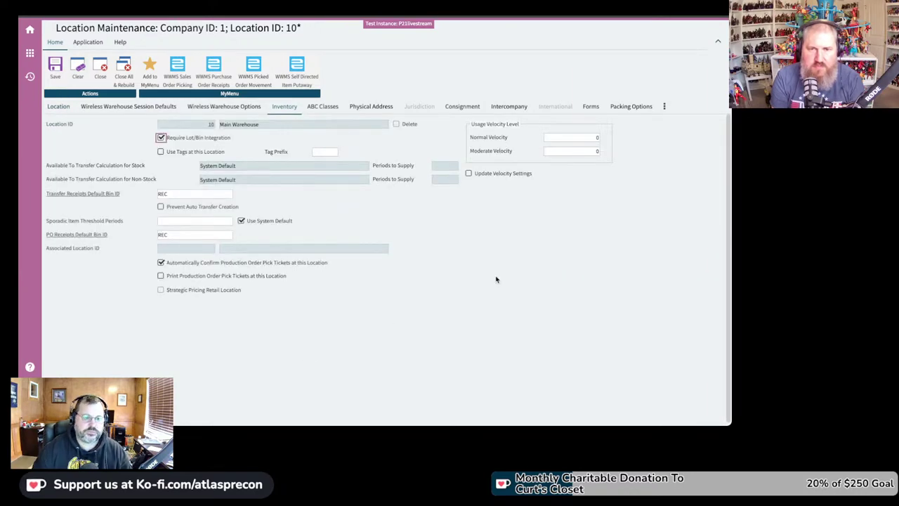
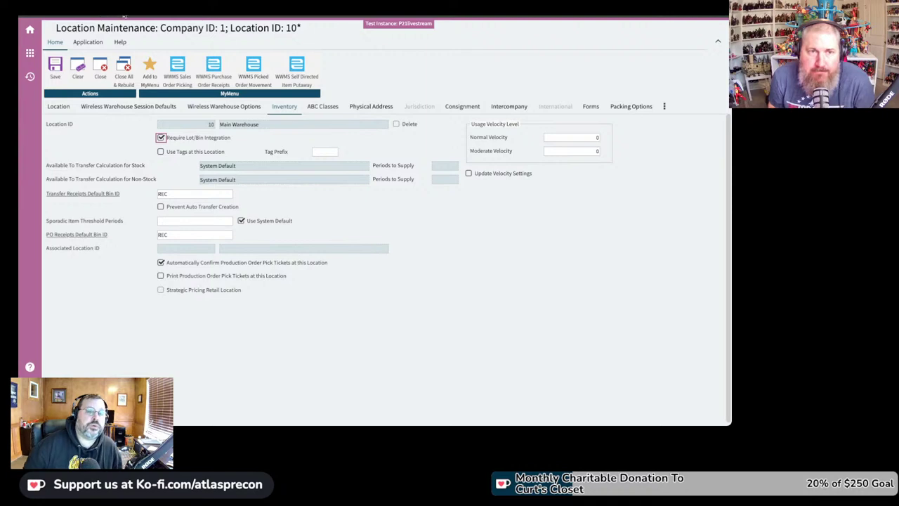
# Step: Open Location/Bin Maintenance and start bin A1 at location 10, defaulting to type INV and zone D
pyautogui.click(31, 30)
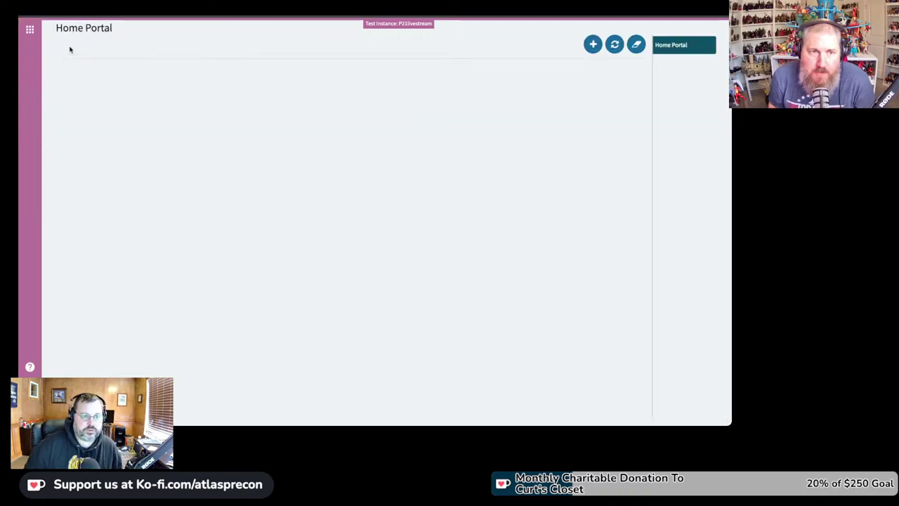
pyautogui.click(30, 29)
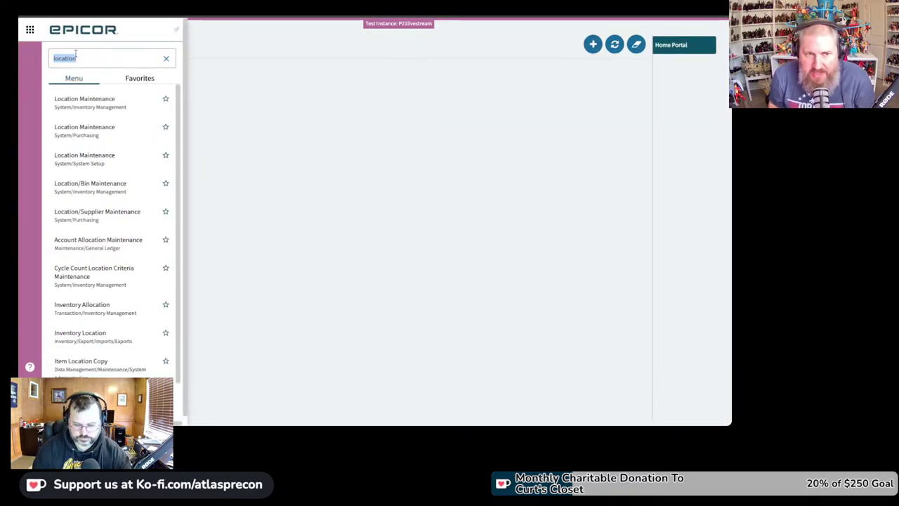
pyautogui.click(90, 185)
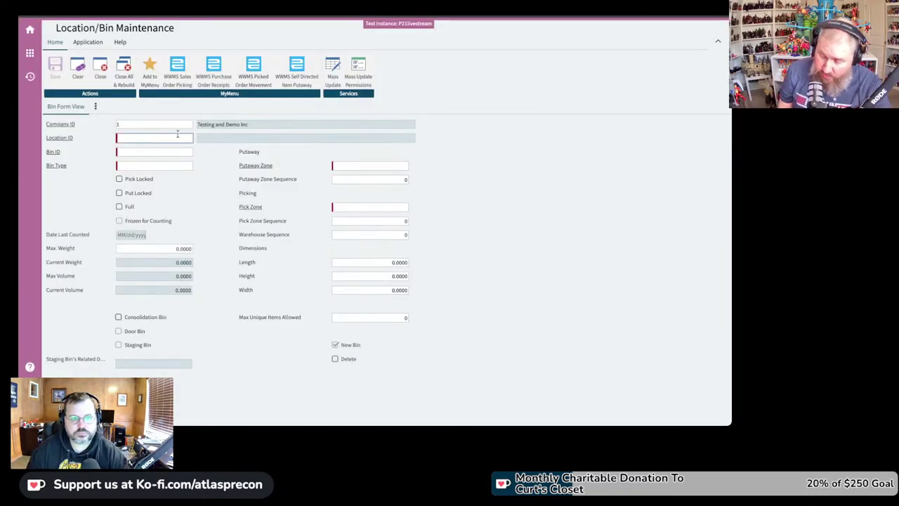
pyautogui.write('10')
pyautogui.press('Tab')
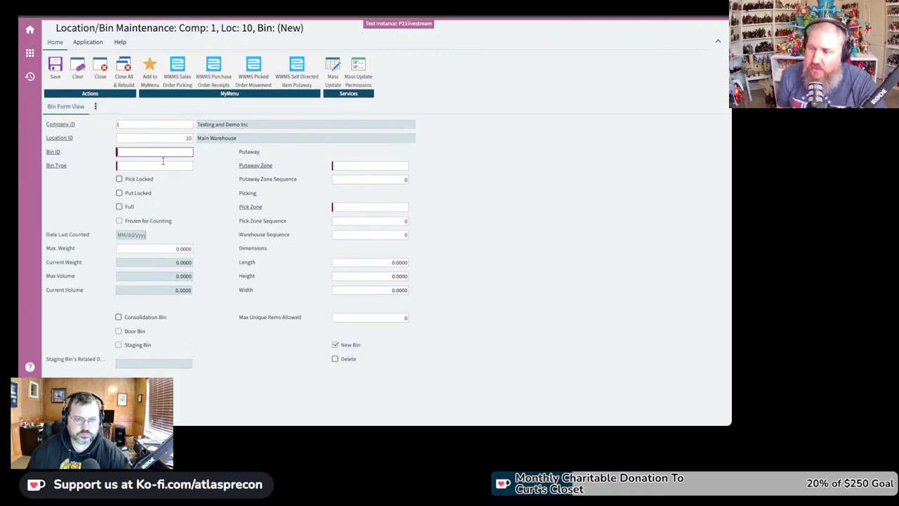
pyautogui.write('A1')
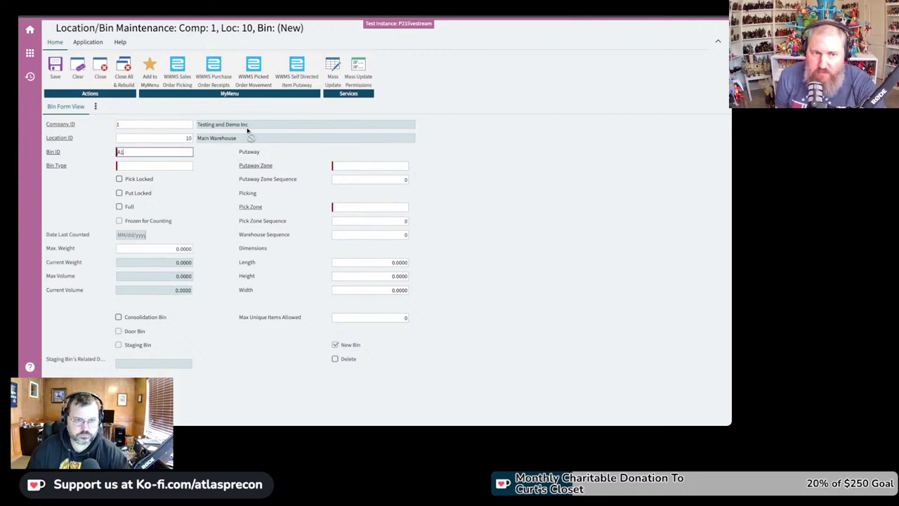
pyautogui.press('Tab')
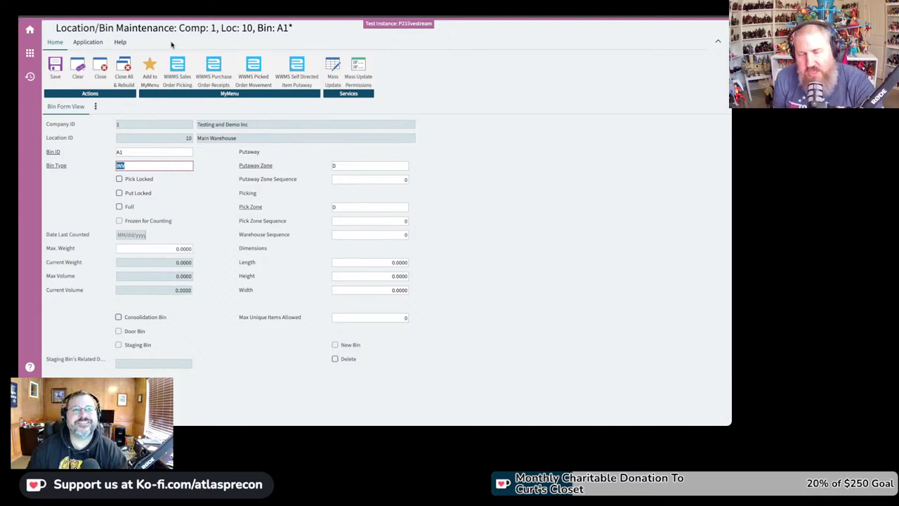
# Step: Open a blank Pick Zone Maintenance form via a 'pick' menu search, then bring the menu back up
pyautogui.click(30, 29)
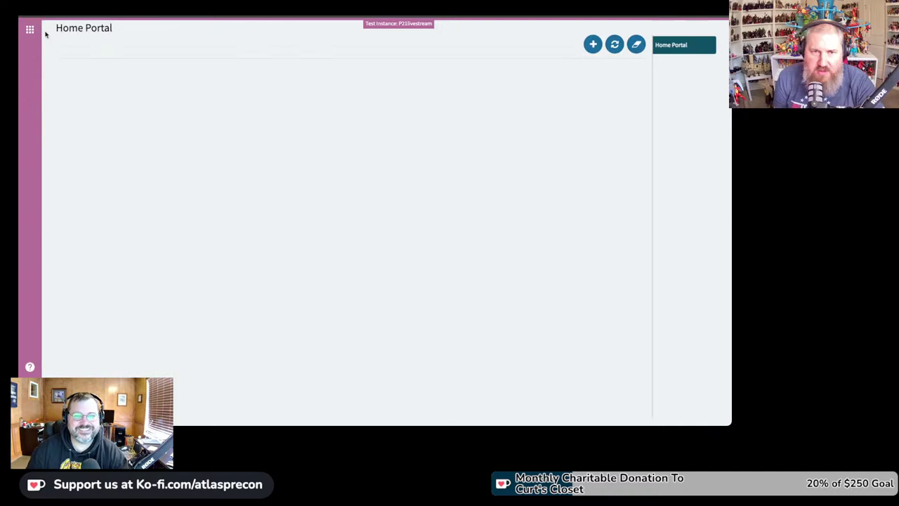
pyautogui.click(33, 30)
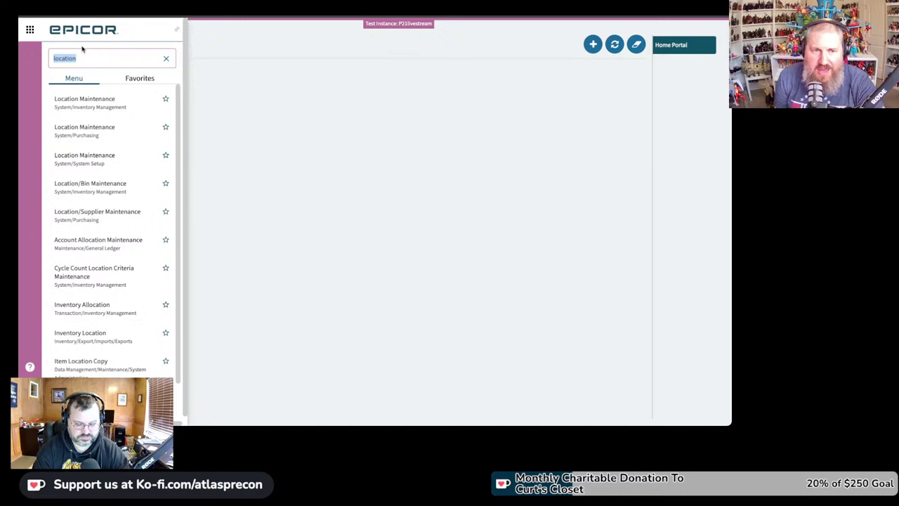
pyautogui.write('pick')
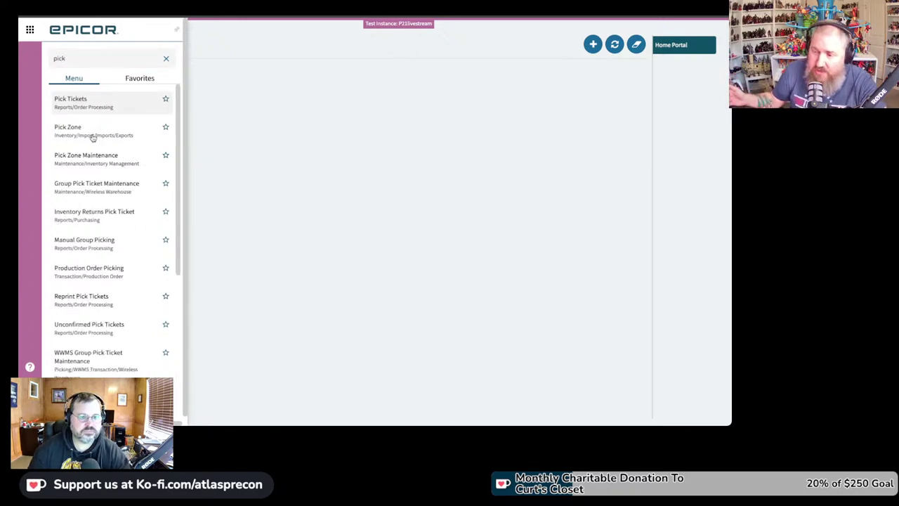
pyautogui.click(124, 162)
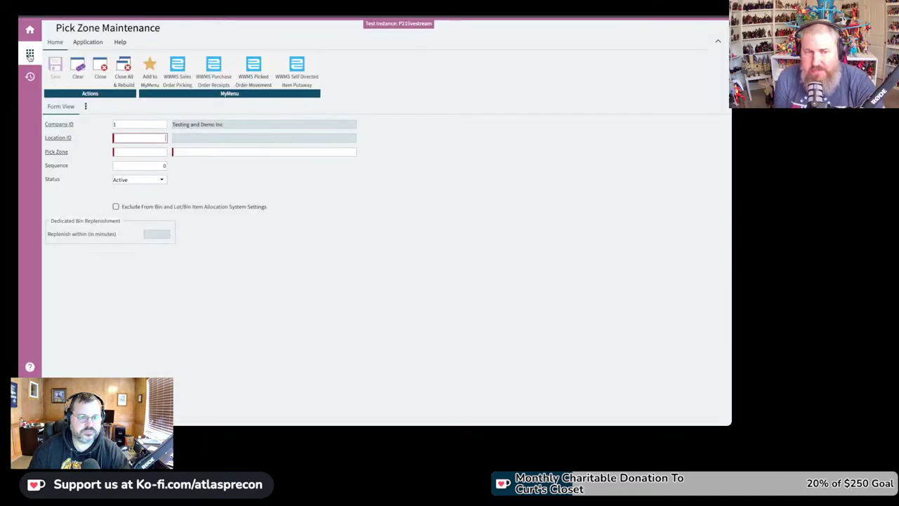
pyautogui.click(30, 33)
pyautogui.click(29, 30)
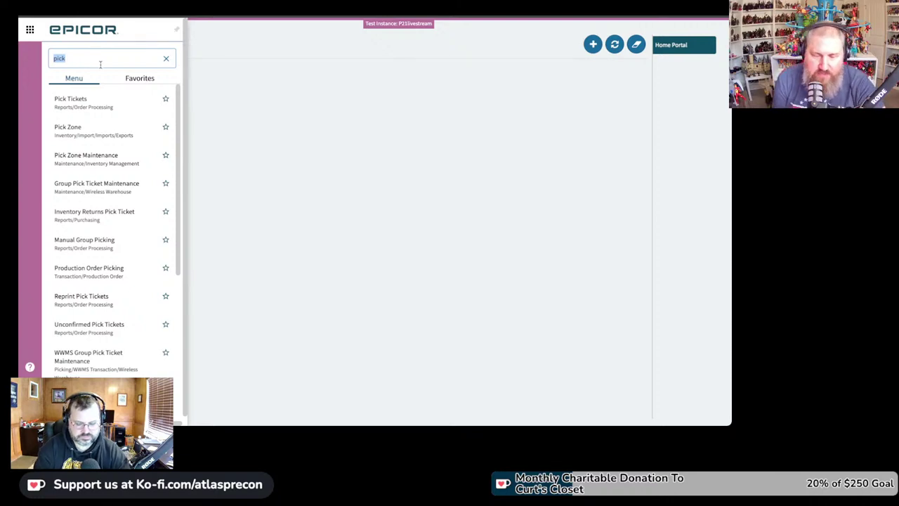
pyautogui.write('bin ty')
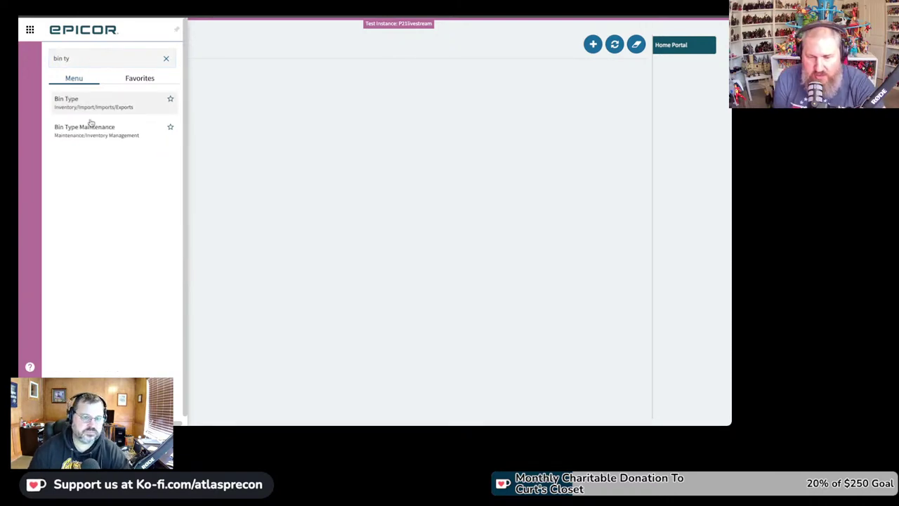
pyautogui.click(91, 132)
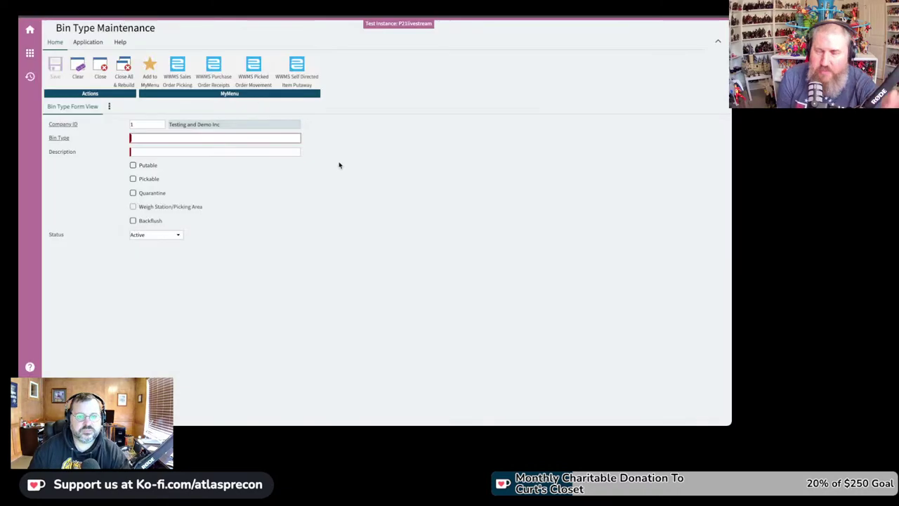
pyautogui.press('Tab')
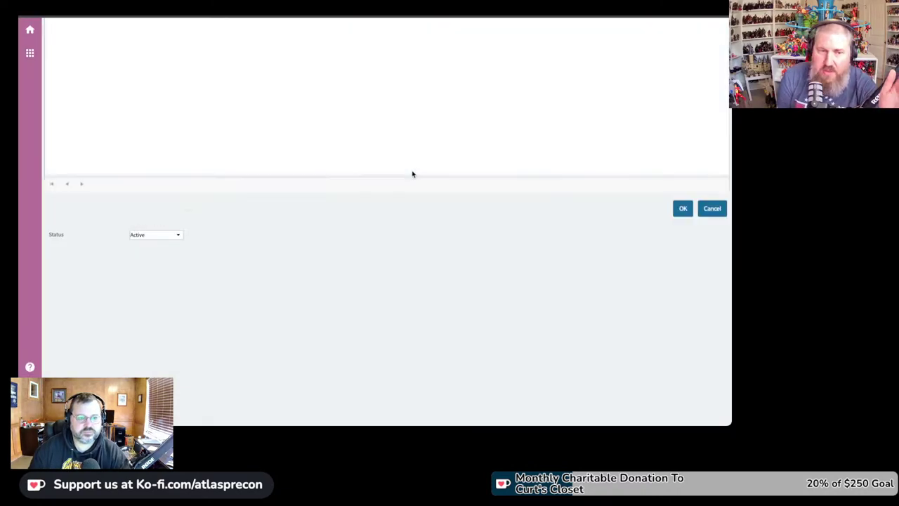
pyautogui.write('%')
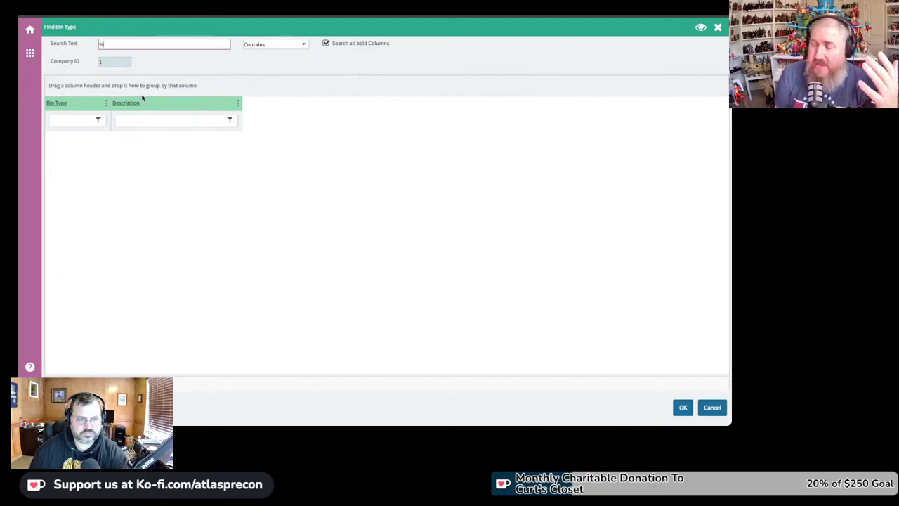
pyautogui.write('%')
pyautogui.press('Return')
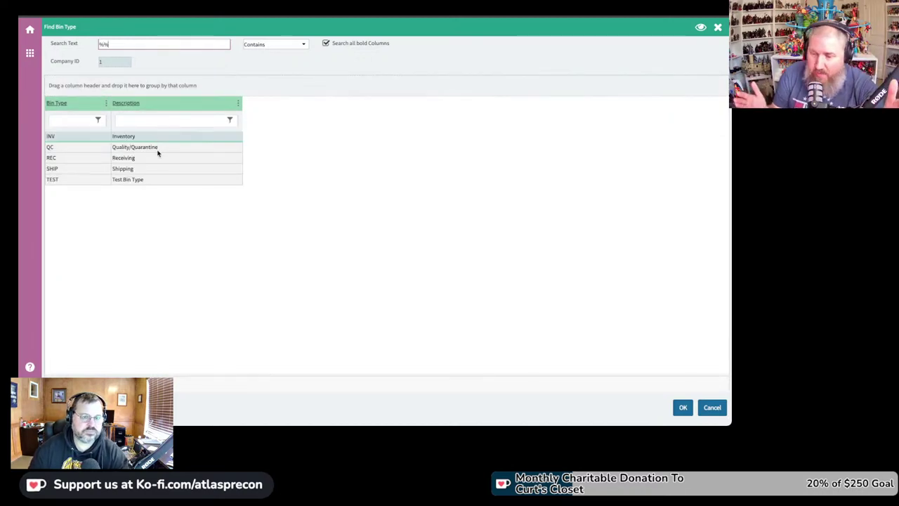
pyautogui.doubleClick(162, 138)
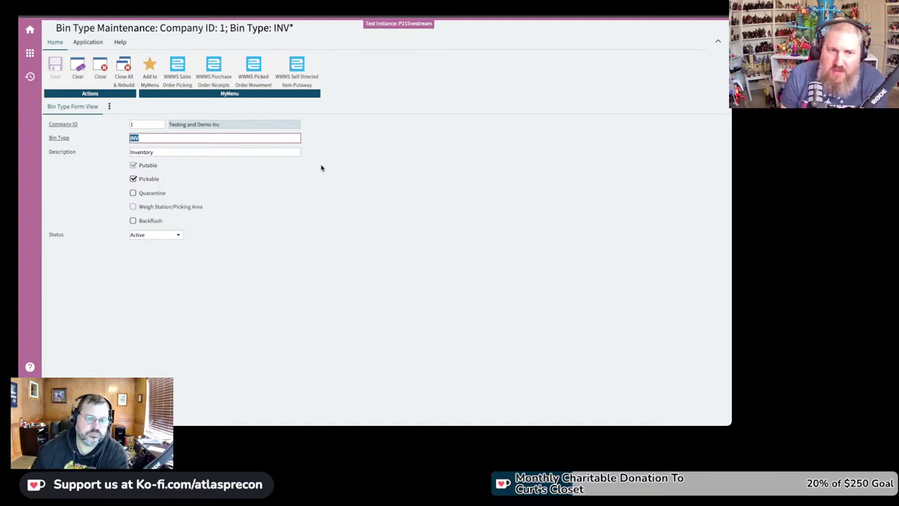
pyautogui.click(133, 194)
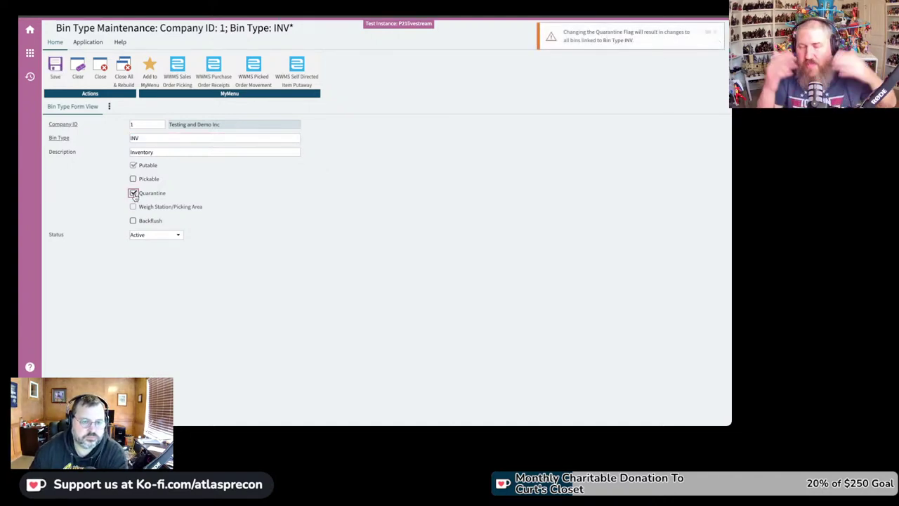
pyautogui.click(133, 179)
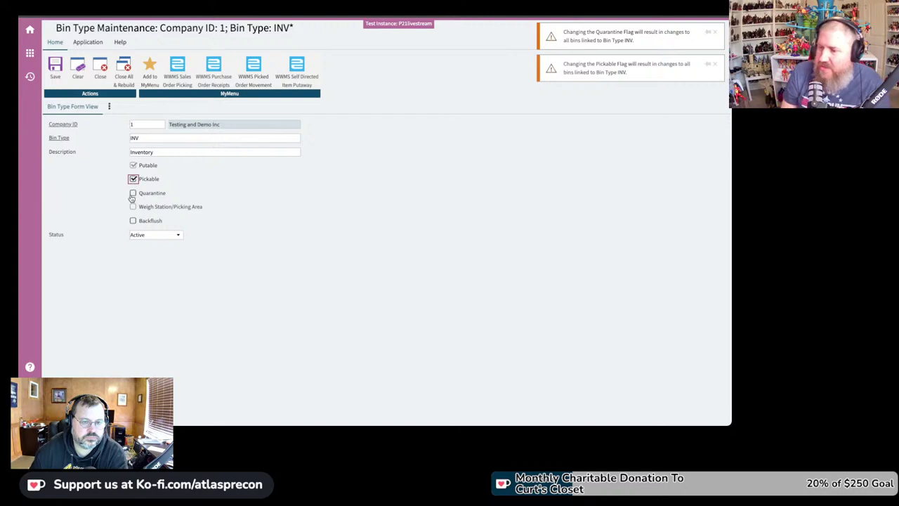
pyautogui.click(134, 180)
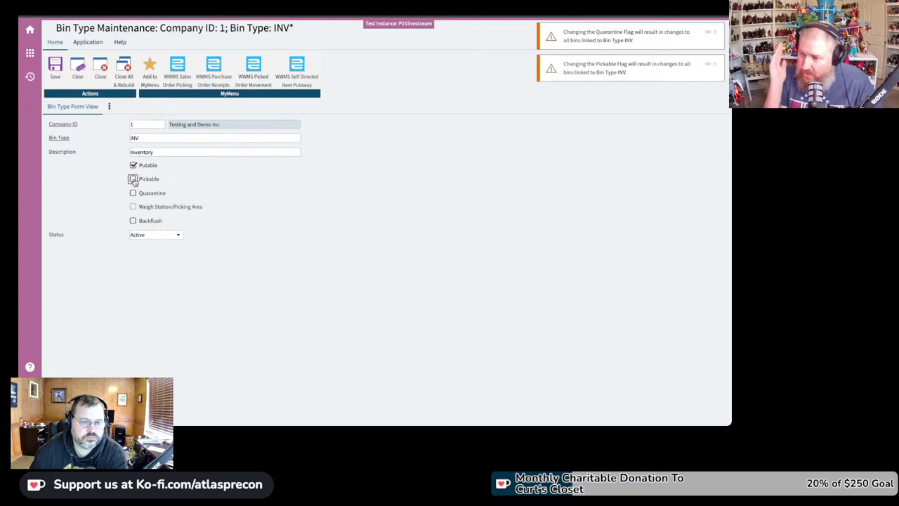
pyautogui.click(133, 180)
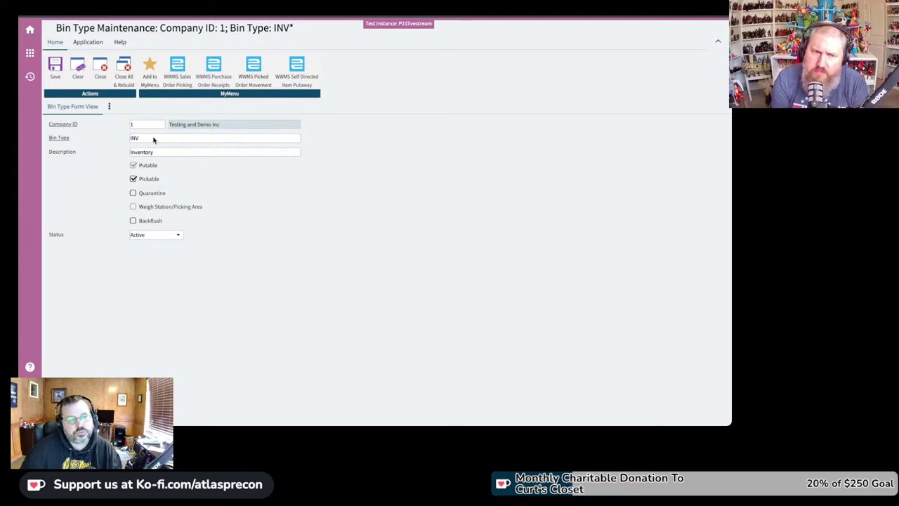
# Step: Clear the INV record and list all bin types (INV, QC, REC, SHIP, TEST) with a %% search
pyautogui.click(78, 70)
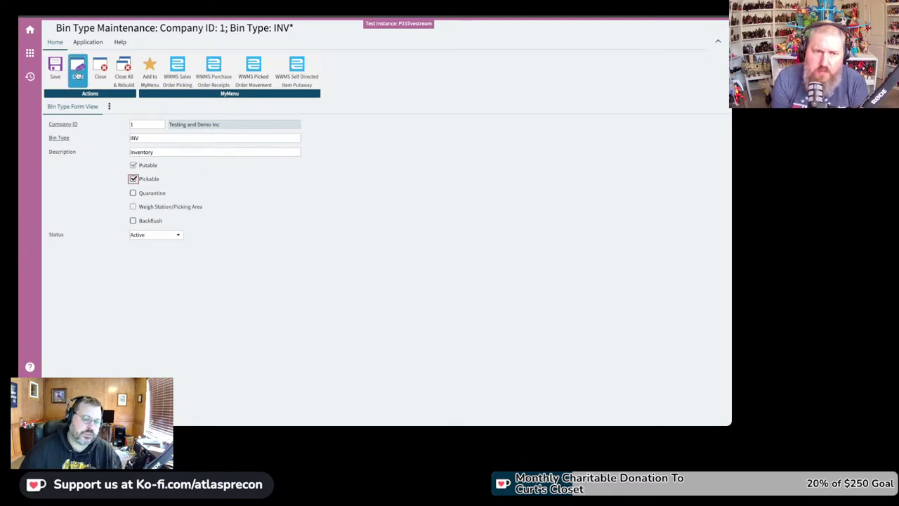
pyautogui.click(395, 79)
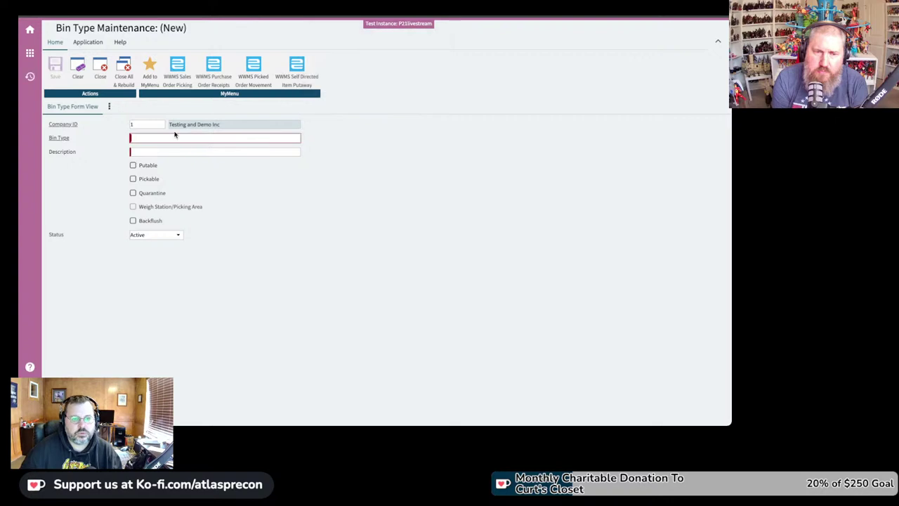
pyautogui.doubleClick(148, 138)
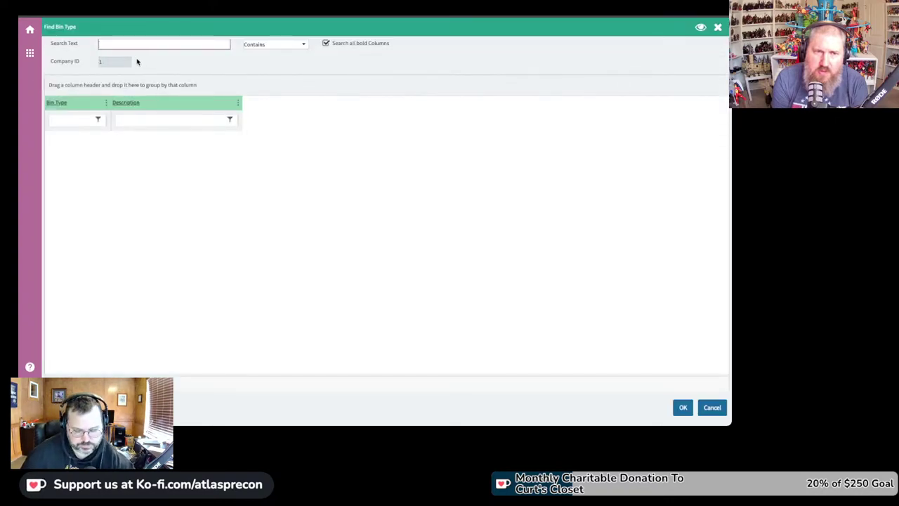
pyautogui.write('%%')
pyautogui.press('Return')
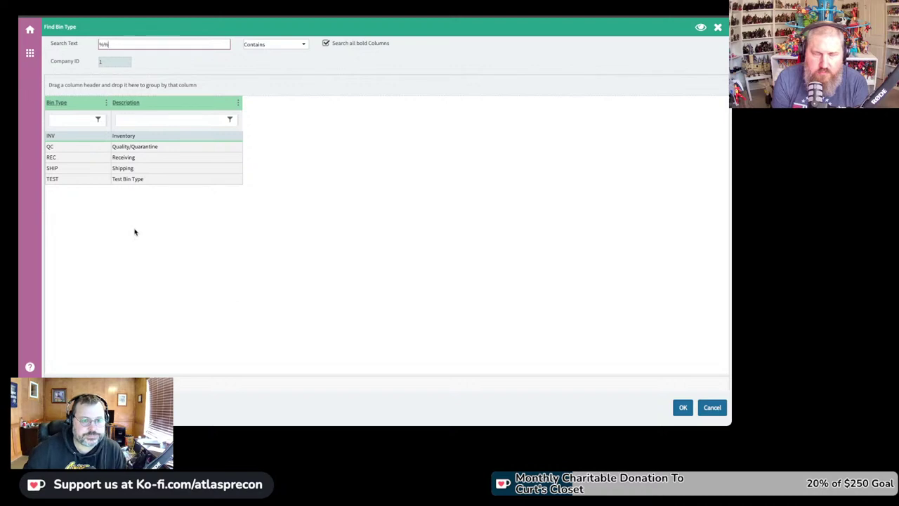
# Step: Open bin type INV and switch its Pickable flag off, then back on
pyautogui.doubleClick(125, 135)
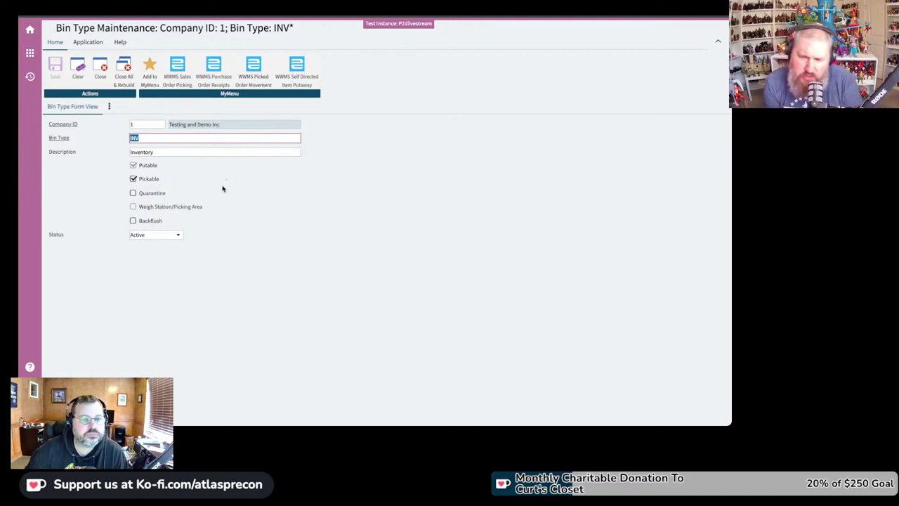
pyautogui.click(133, 180)
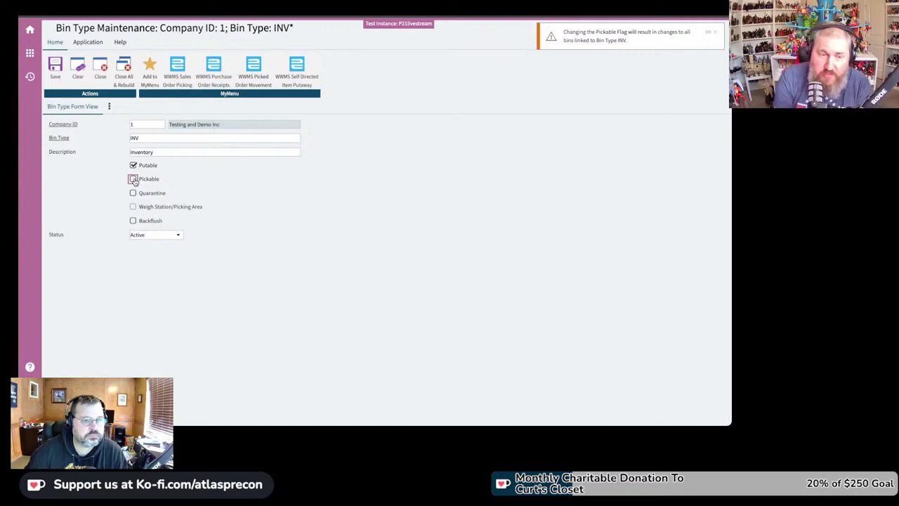
pyautogui.click(133, 180)
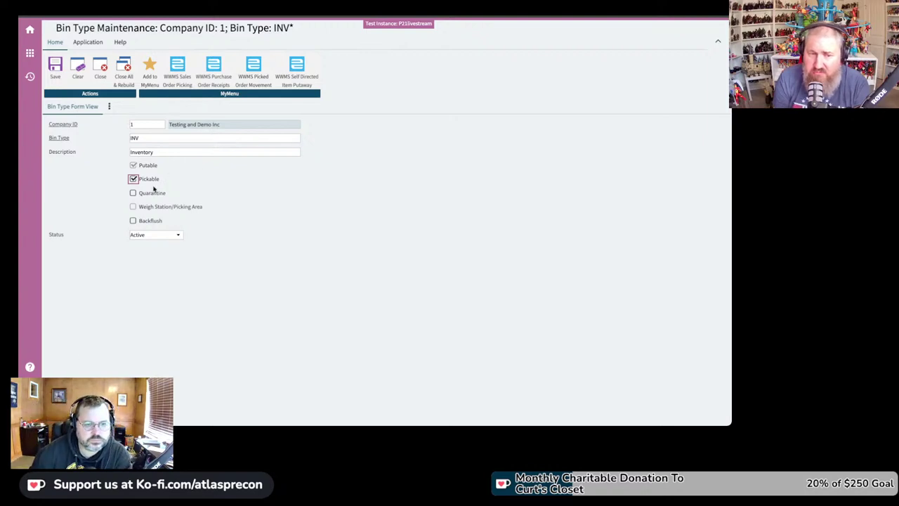
pyautogui.click(133, 221)
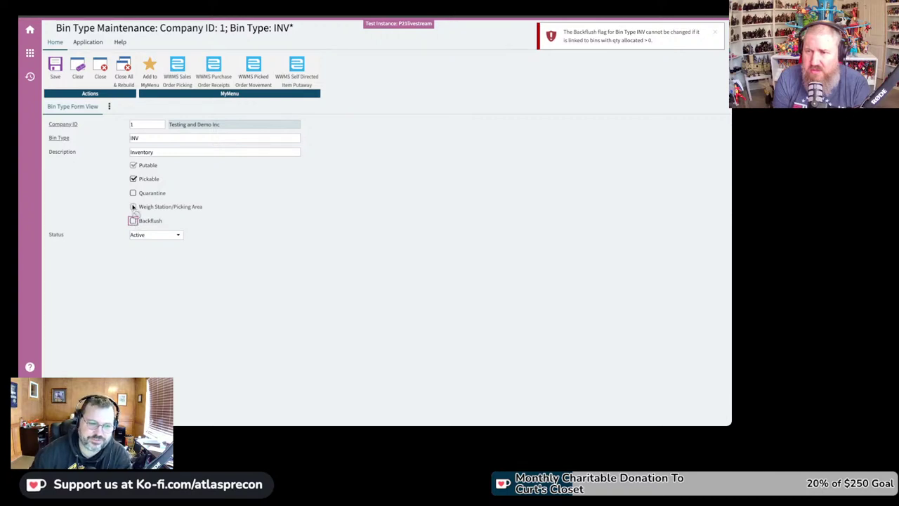
pyautogui.click(133, 193)
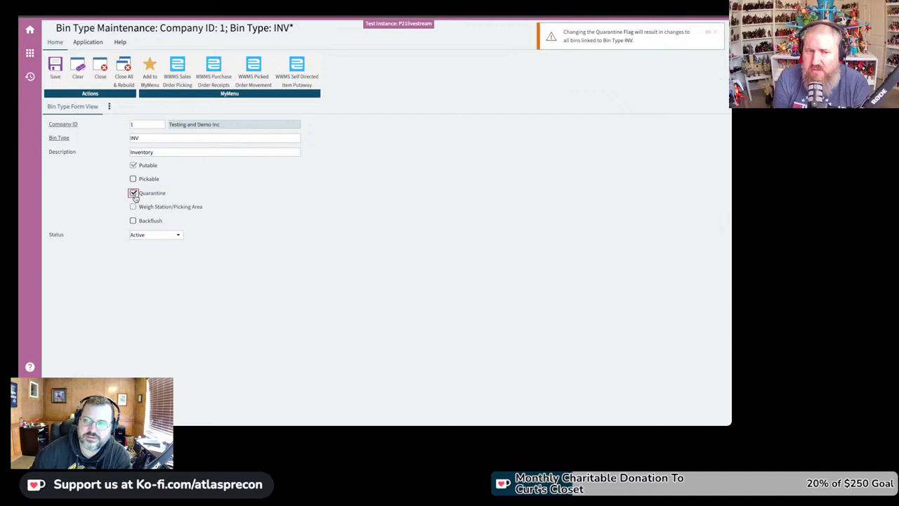
pyautogui.click(133, 193)
pyautogui.click(132, 179)
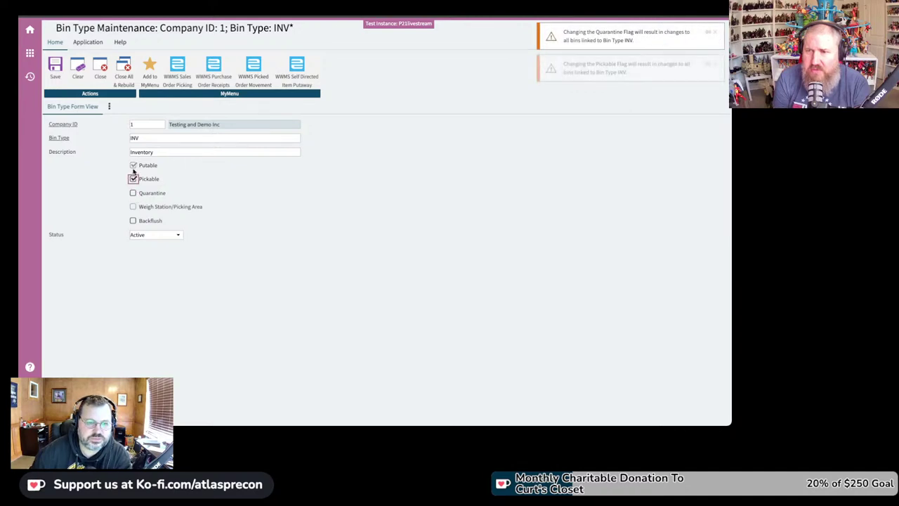
pyautogui.click(133, 179)
pyautogui.click(133, 165)
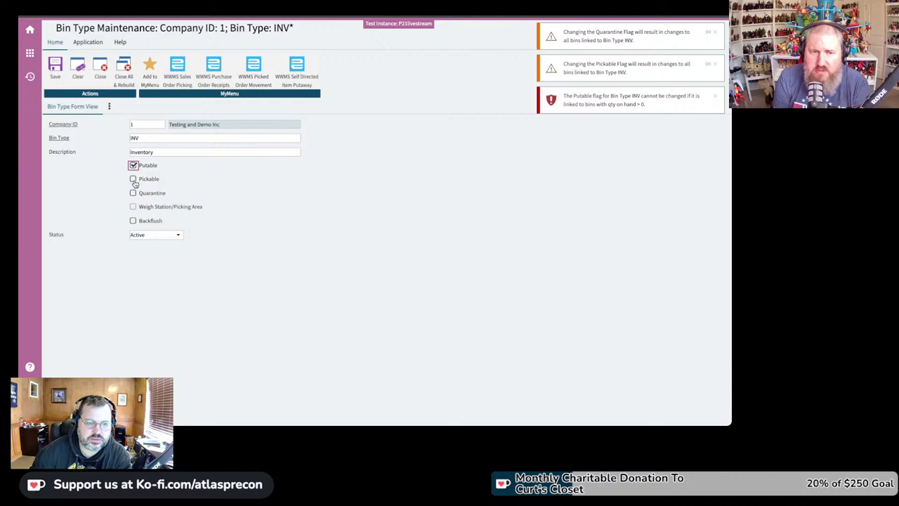
pyautogui.click(132, 193)
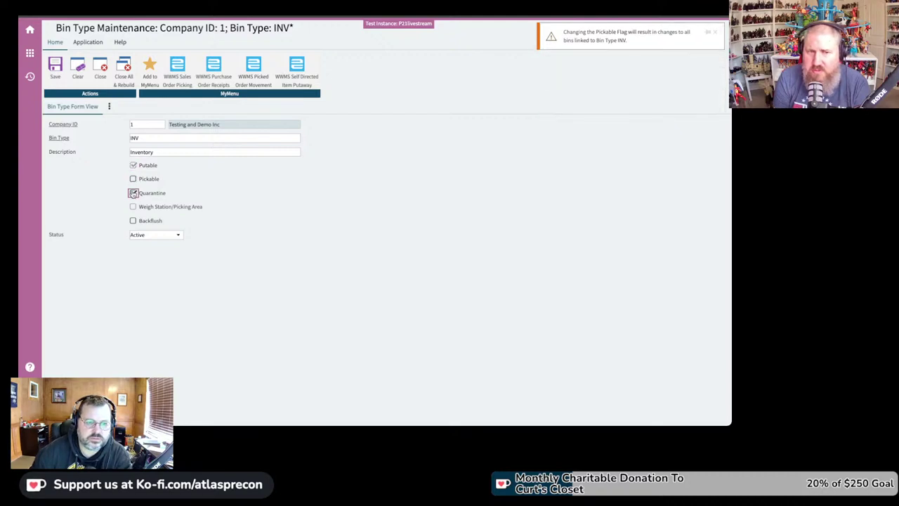
pyautogui.click(133, 192)
pyautogui.click(133, 179)
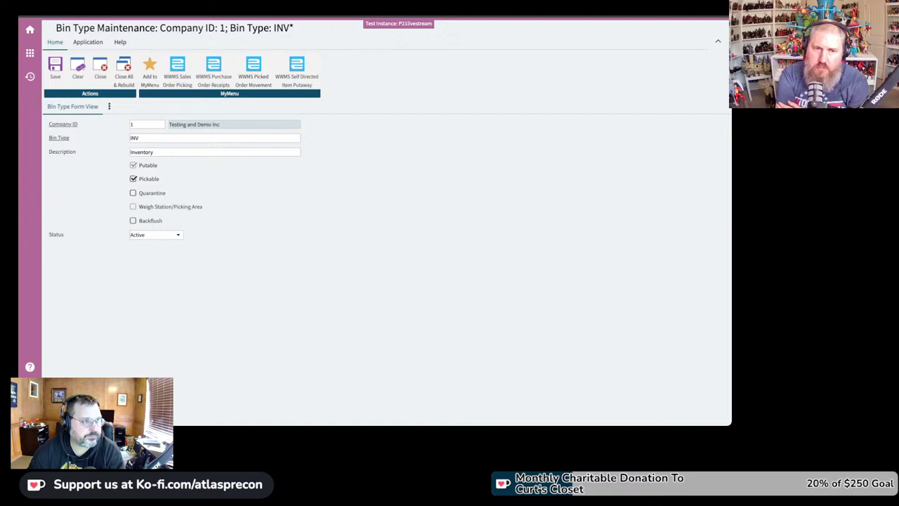
# Step: Keep INV marked Pickable and bring up a blank Pick Zone Maintenance form
pyautogui.press('Tab')
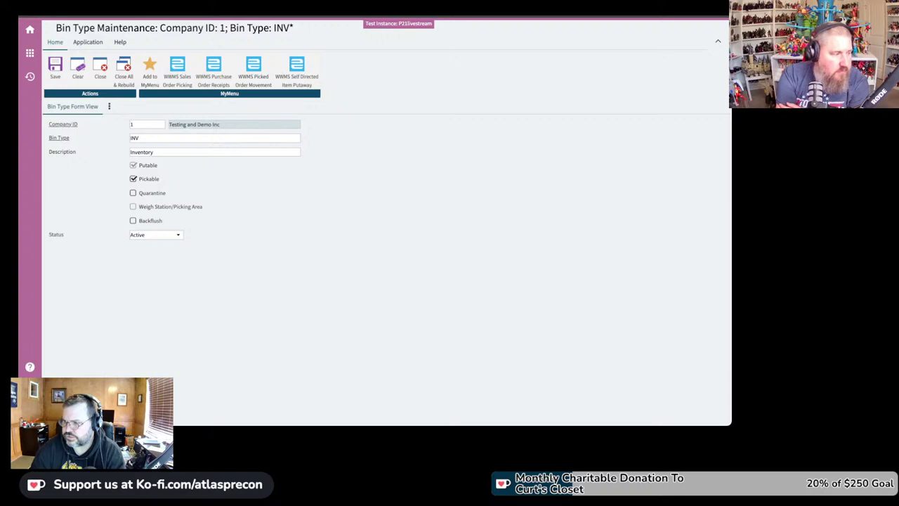
pyautogui.click(420, 154)
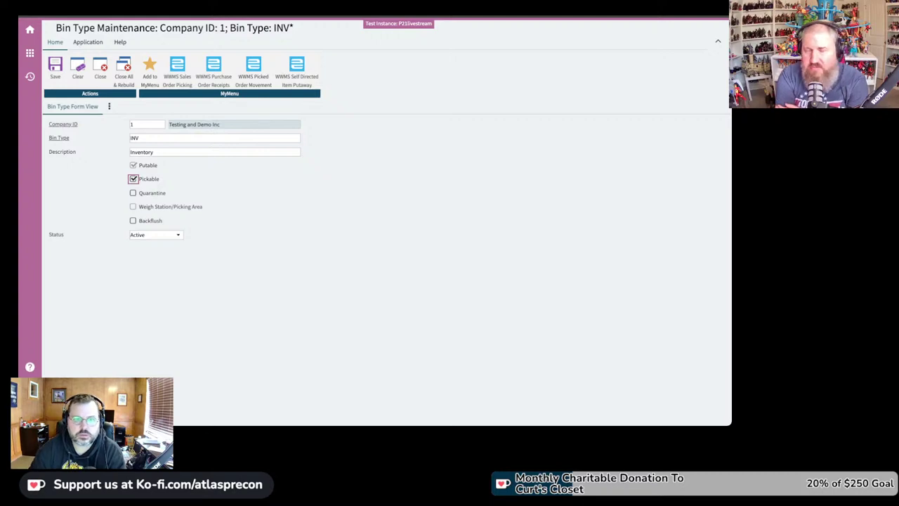
pyautogui.click(176, 237)
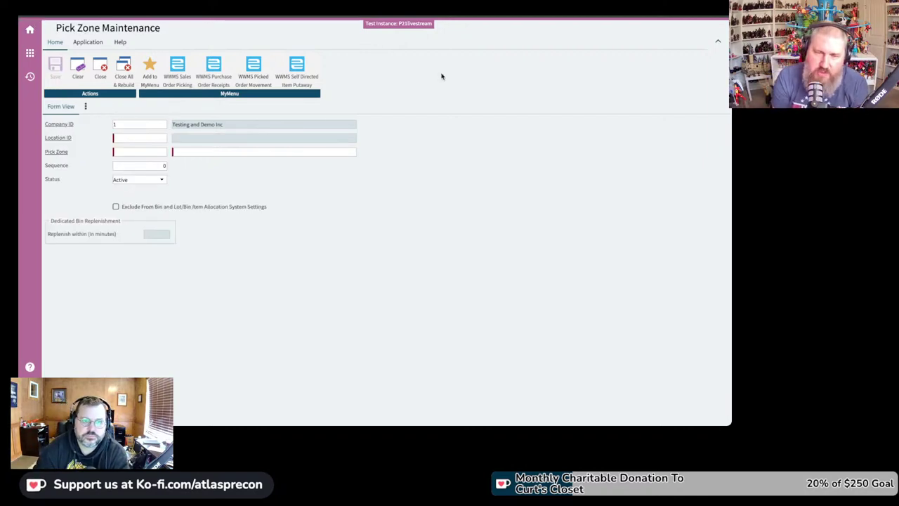
# Step: Enter location 10 (Main Warehouse) and load pick zone D (Default) from a %% zone search
pyautogui.click(154, 138)
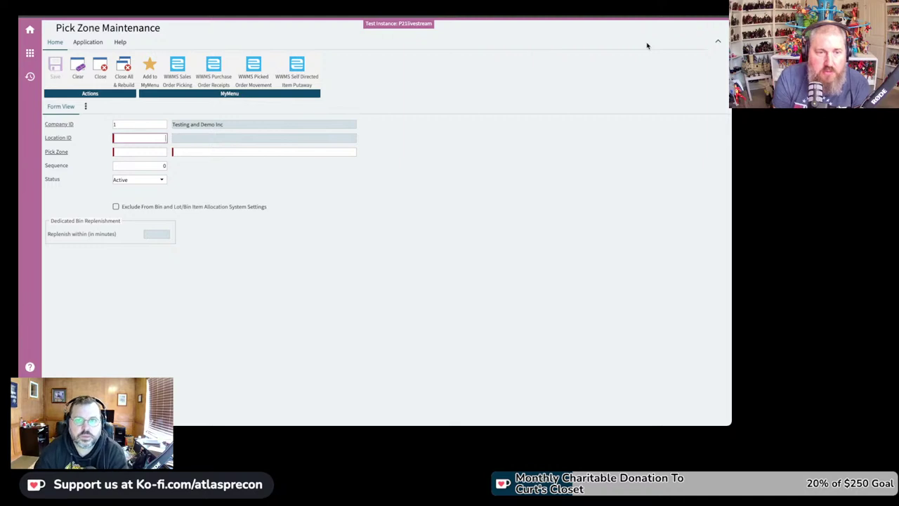
pyautogui.write('10')
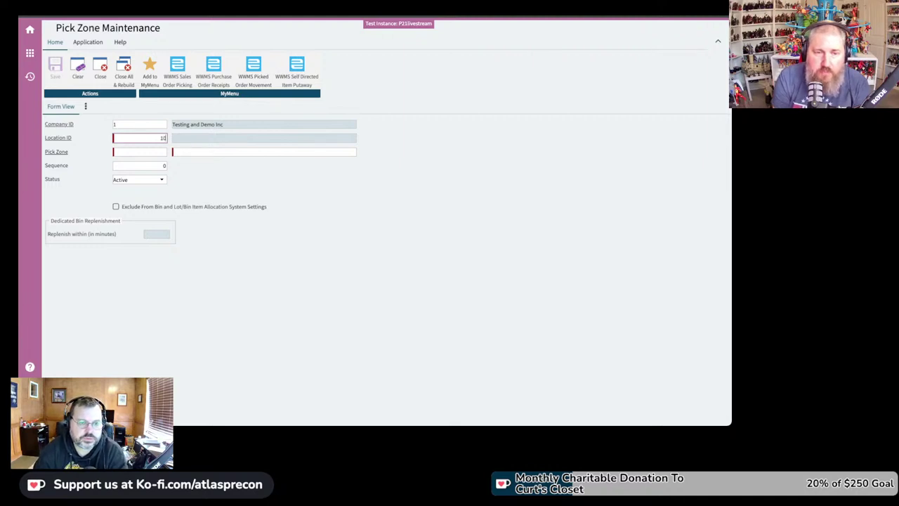
pyautogui.press('Tab')
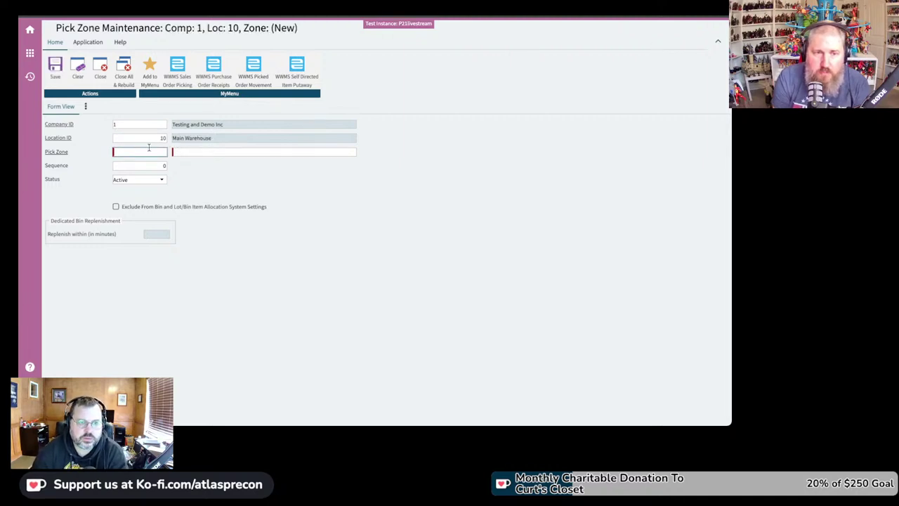
pyautogui.doubleClick(140, 155)
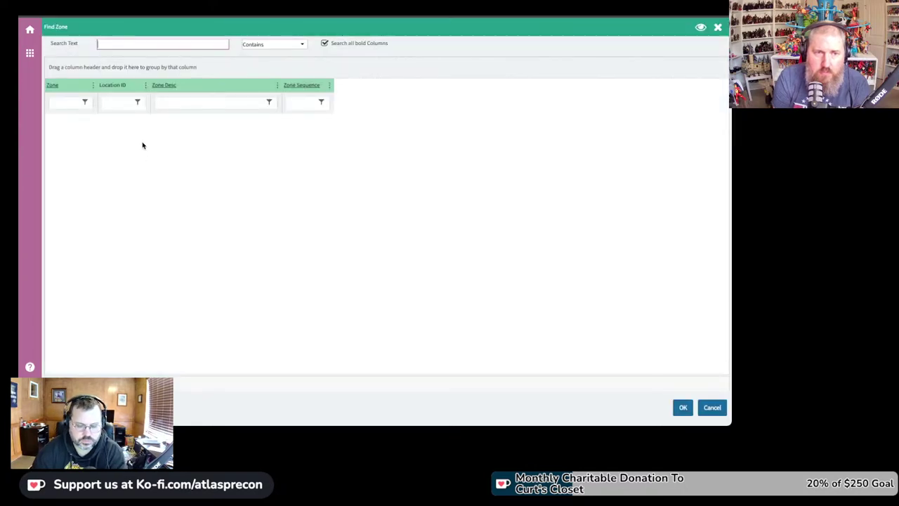
pyautogui.write('%%')
pyautogui.press('Return')
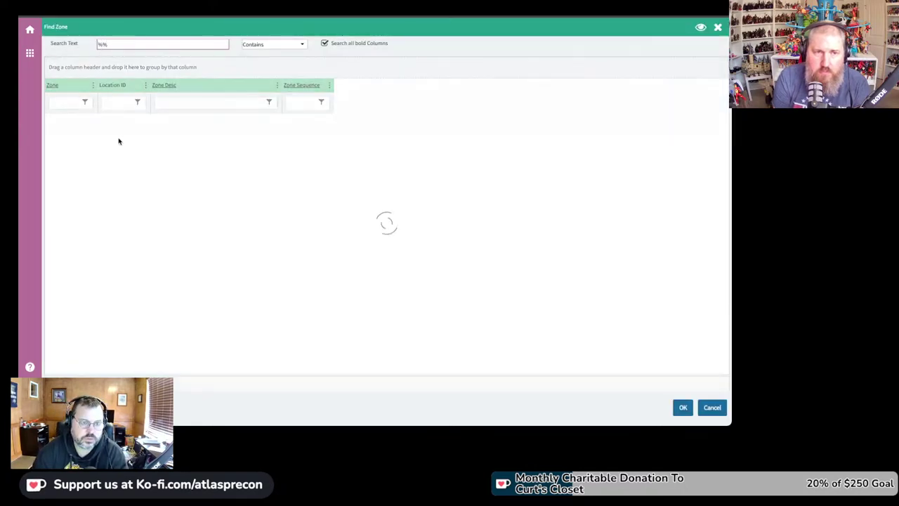
pyautogui.doubleClick(95, 119)
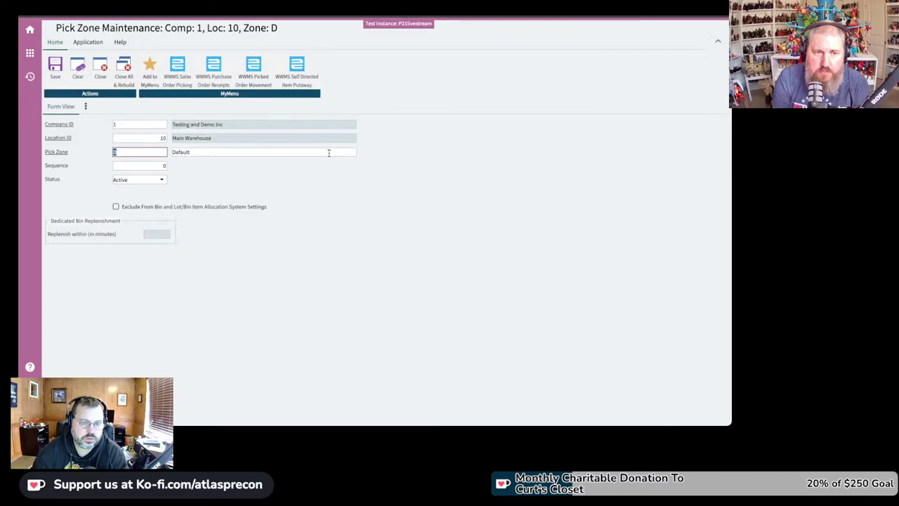
pyautogui.click(162, 165)
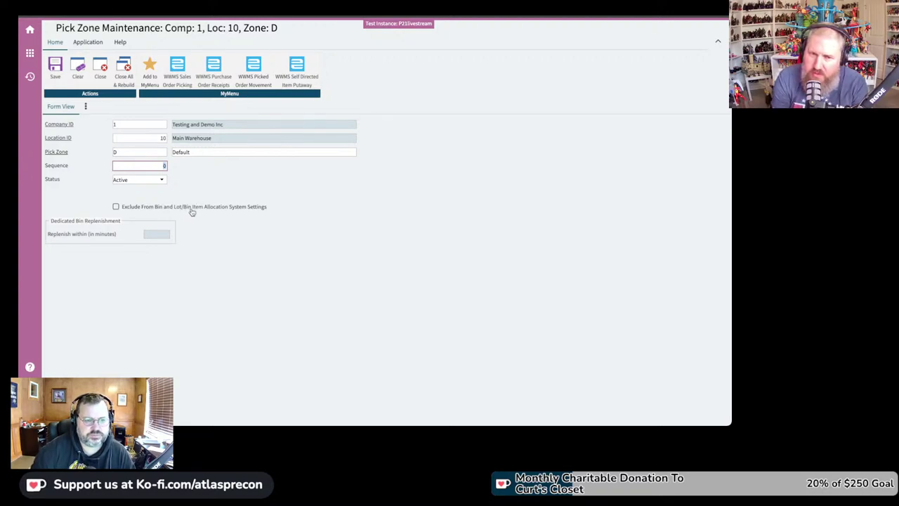
# Step: Leave zone D's sequence at 0 and commit the field
pyautogui.press('Tab')
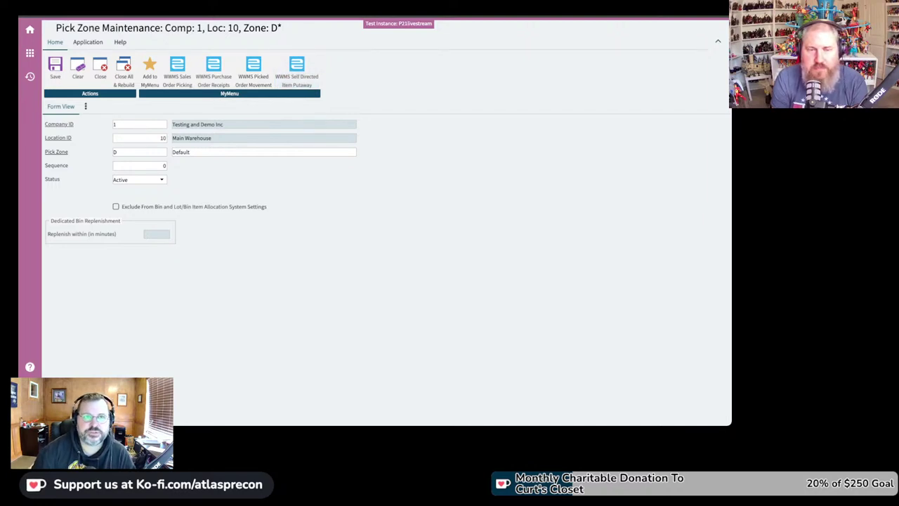
# Step: Switch back to the bin A1 record at location 10 with zones D
pyautogui.hotkey('alt', 'Tab')
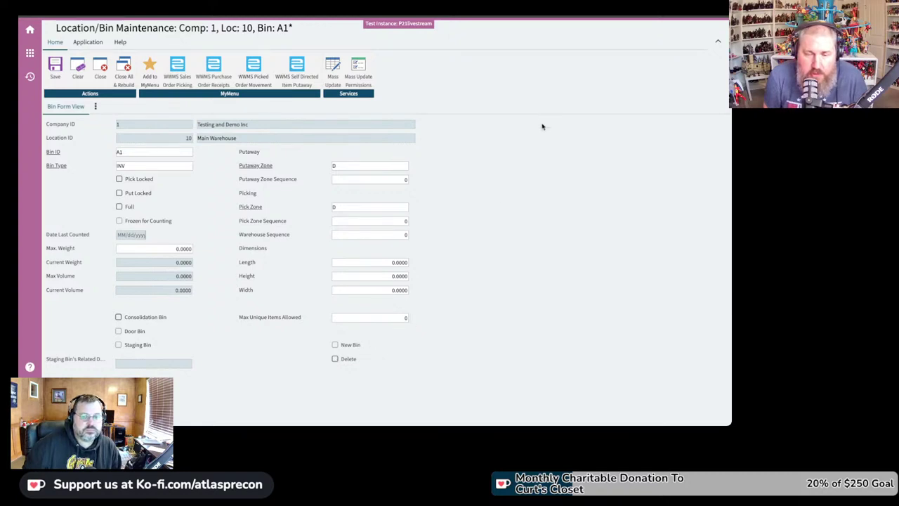
pyautogui.click(335, 359)
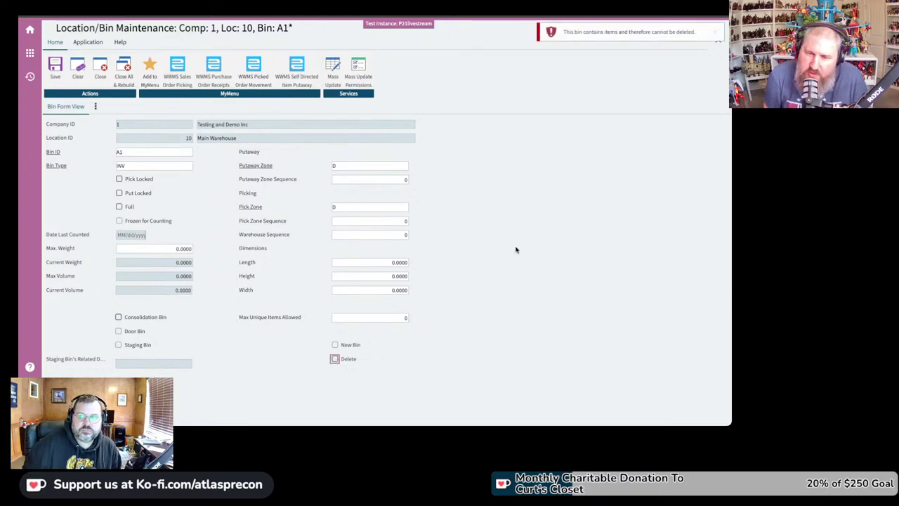
pyautogui.click(579, 191)
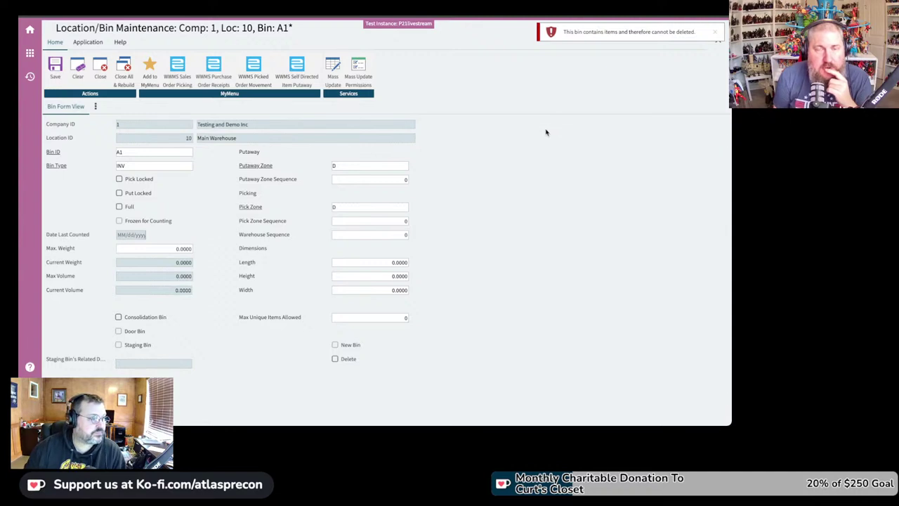
pyautogui.click(717, 35)
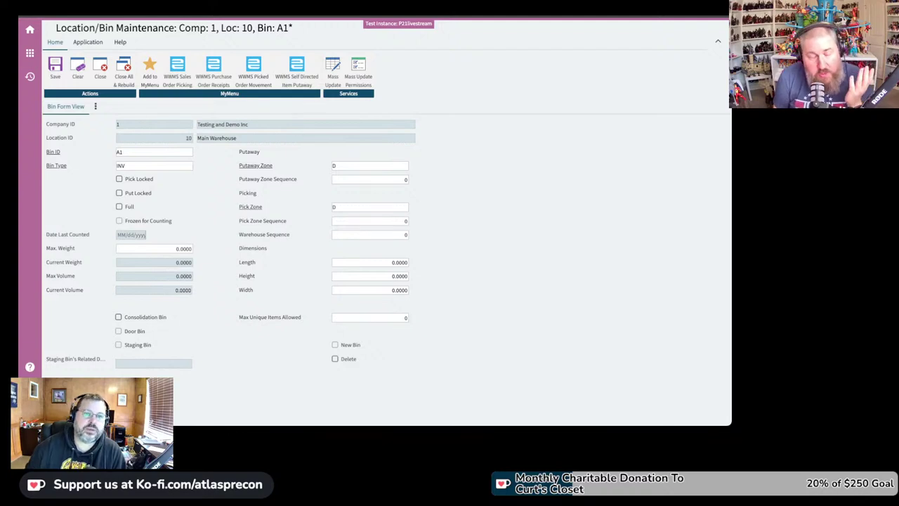
pyautogui.click(29, 30)
# Step: Open Item Maintenance from an 'item' menu search and begin entering item ID 001991-00
pyautogui.click(30, 30)
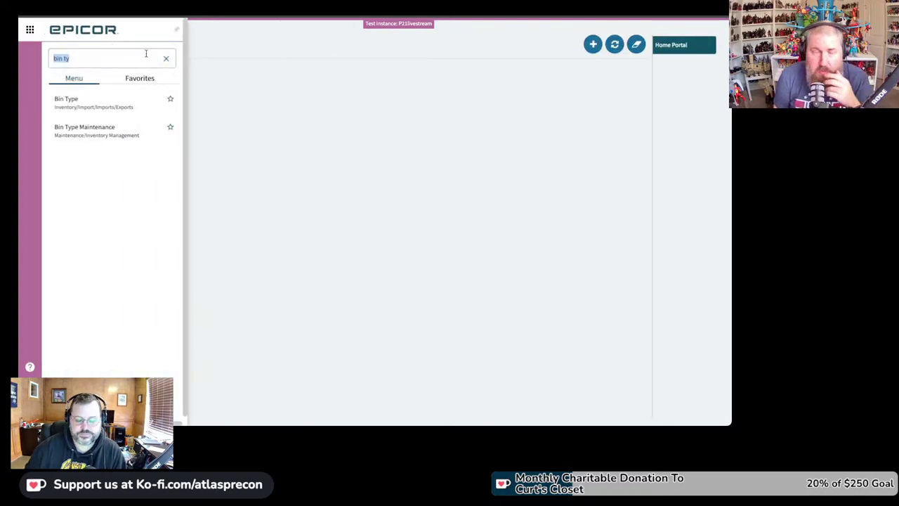
pyautogui.write('item')
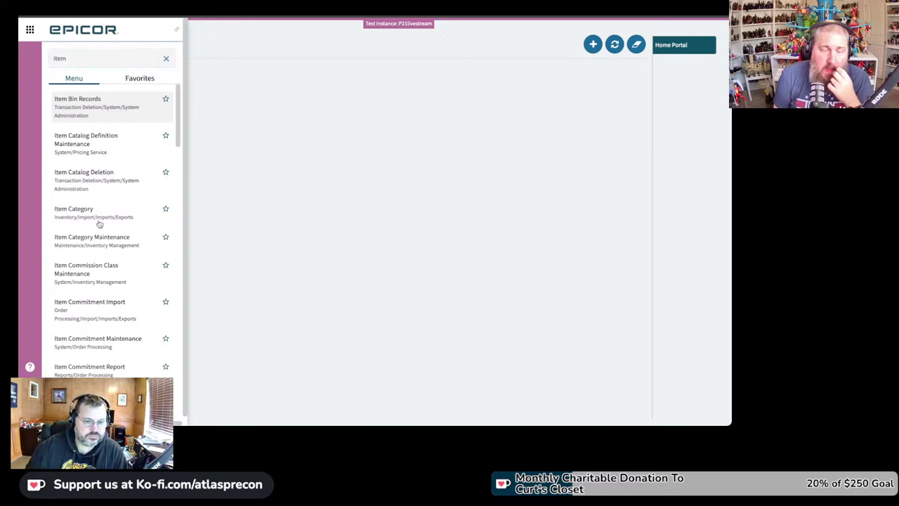
pyautogui.scroll(-3, 98, 225)
pyautogui.scroll(-6, 83, 373)
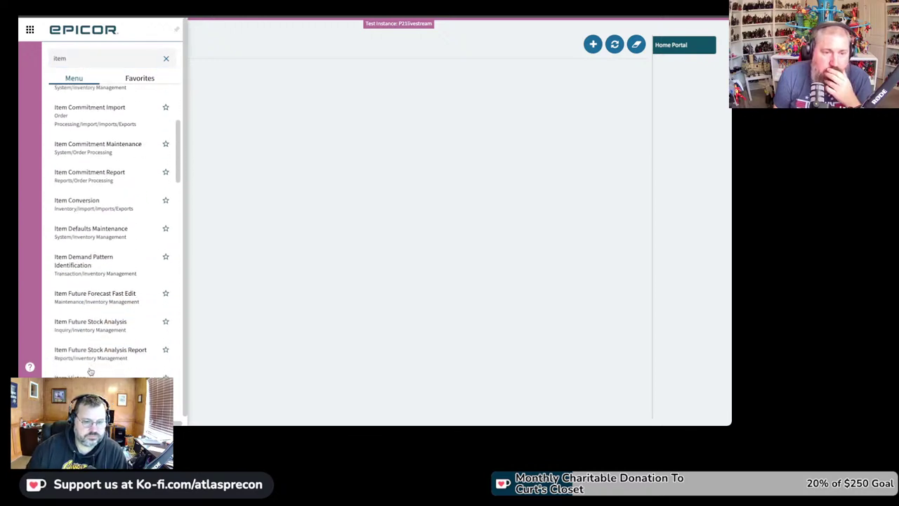
pyautogui.click(109, 335)
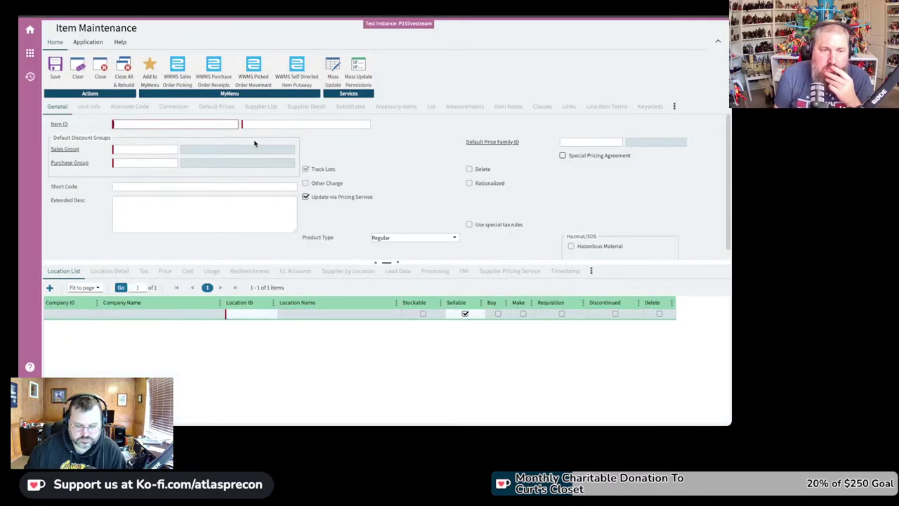
pyautogui.write('ond')
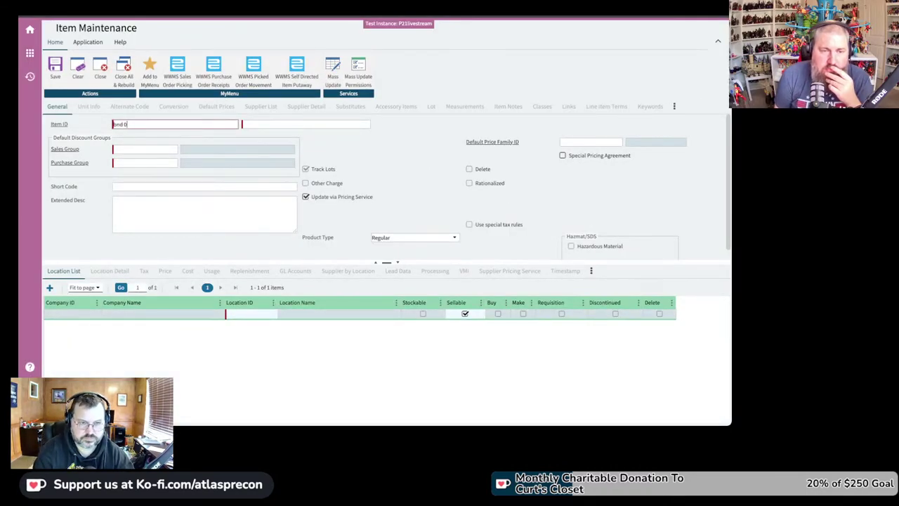
pyautogui.write(' 001991-00')
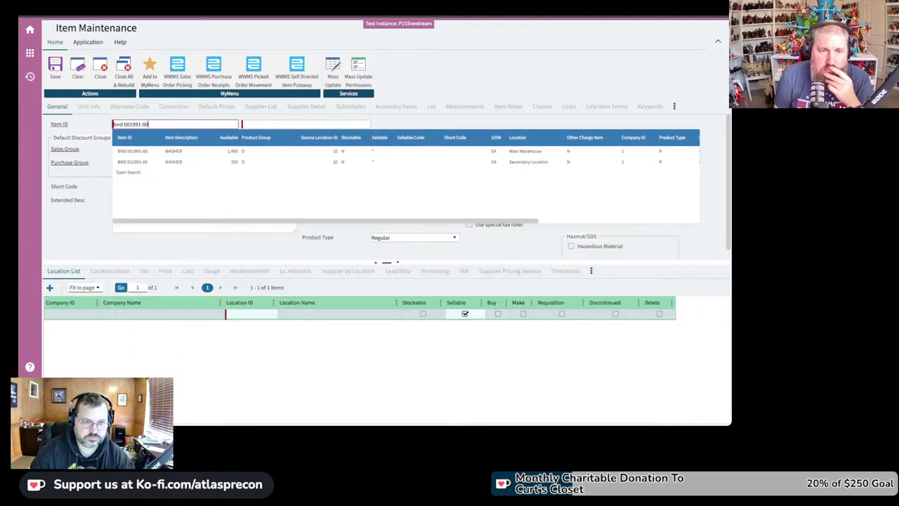
# Step: Accept BND 001991-00 (WASHER) from the lookup to load the item
pyautogui.press('Tab')
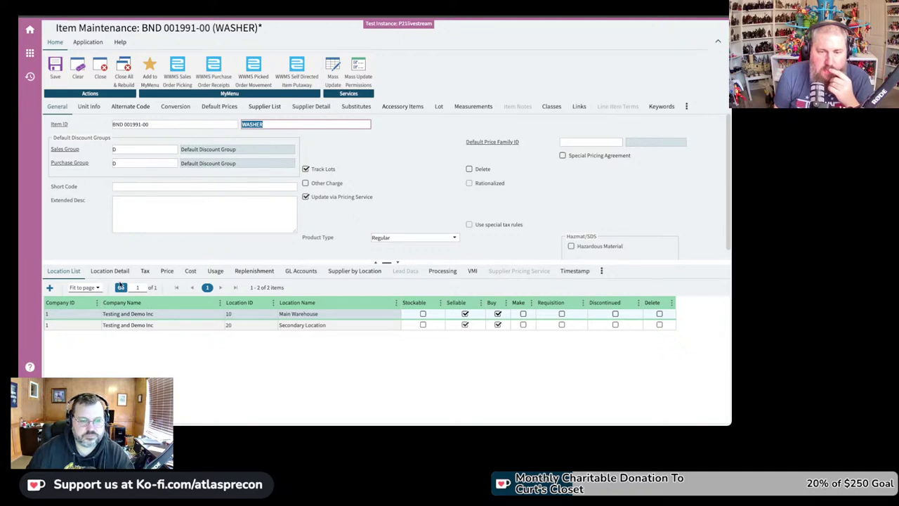
# Step: Show the washer's Main Warehouse location details down to its Primary Bin, NOBIN
pyautogui.click(110, 272)
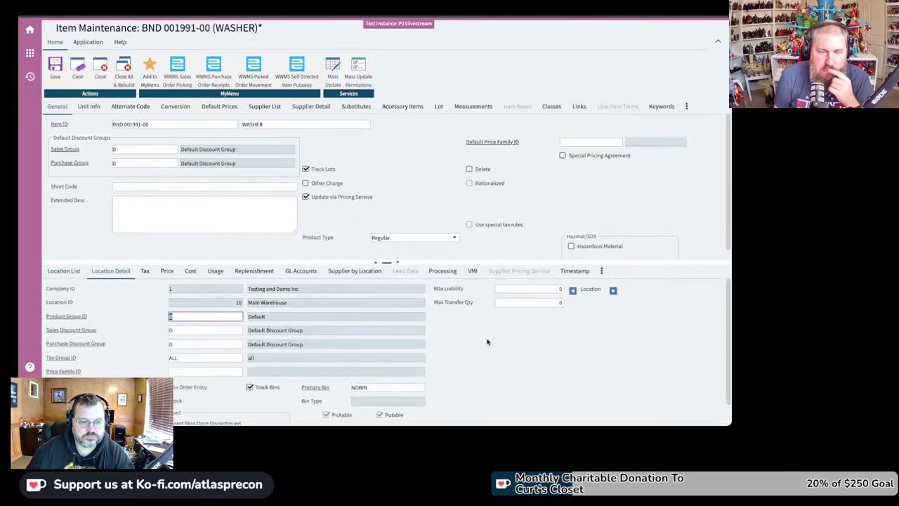
pyautogui.scroll(-2, 492, 341)
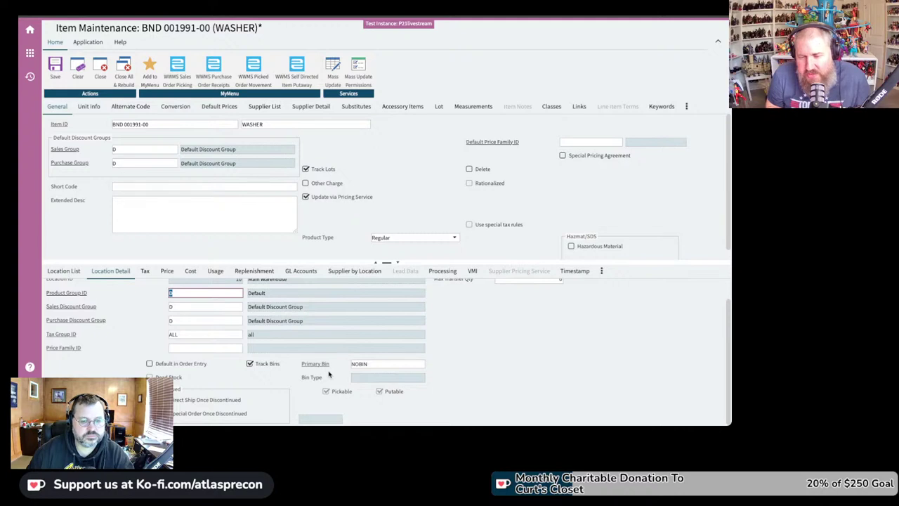
# Step: Replace primary bin NOBIN with A1 at Main Warehouse and confirm Bin Type shows INV
pyautogui.doubleClick(376, 366)
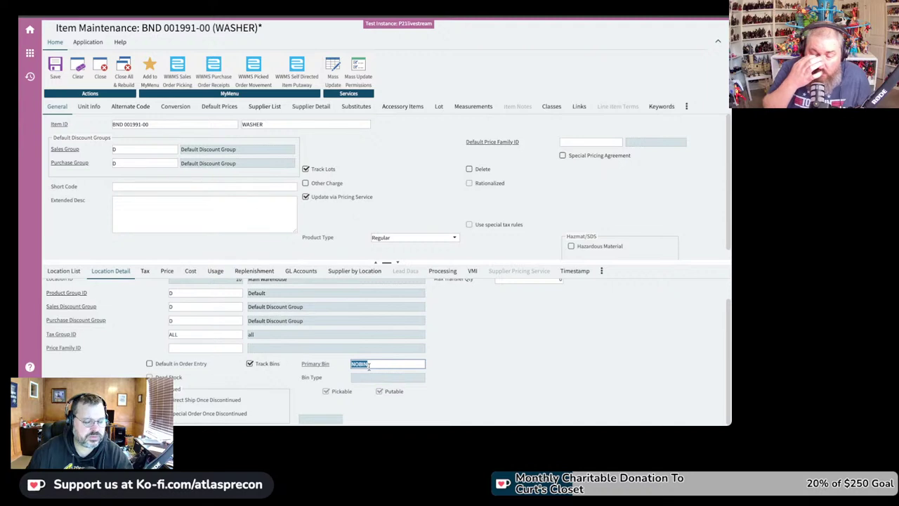
pyautogui.write('A1')
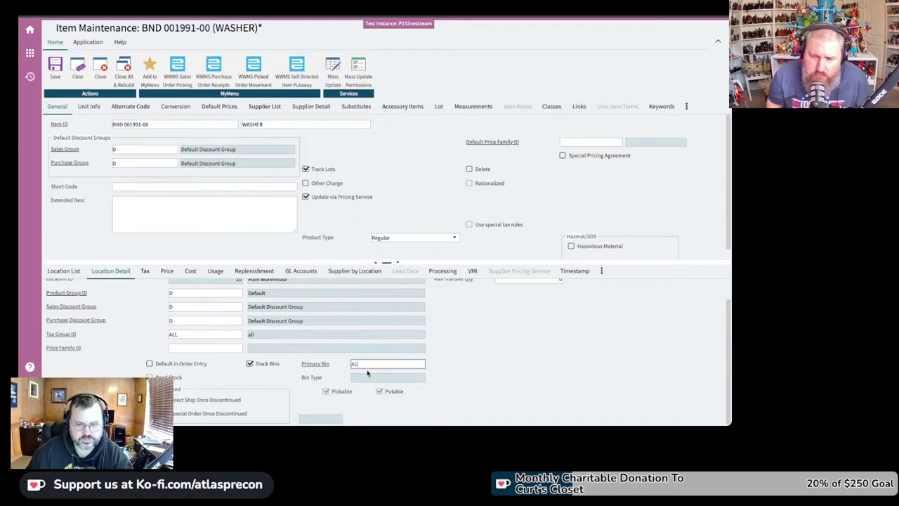
pyautogui.press('Tab')
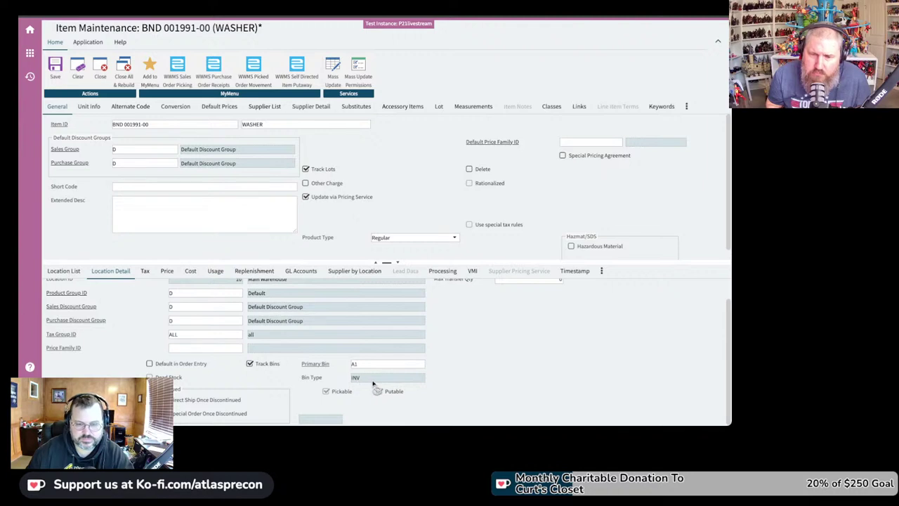
pyautogui.moveTo(361, 380); pyautogui.dragTo(344, 380)
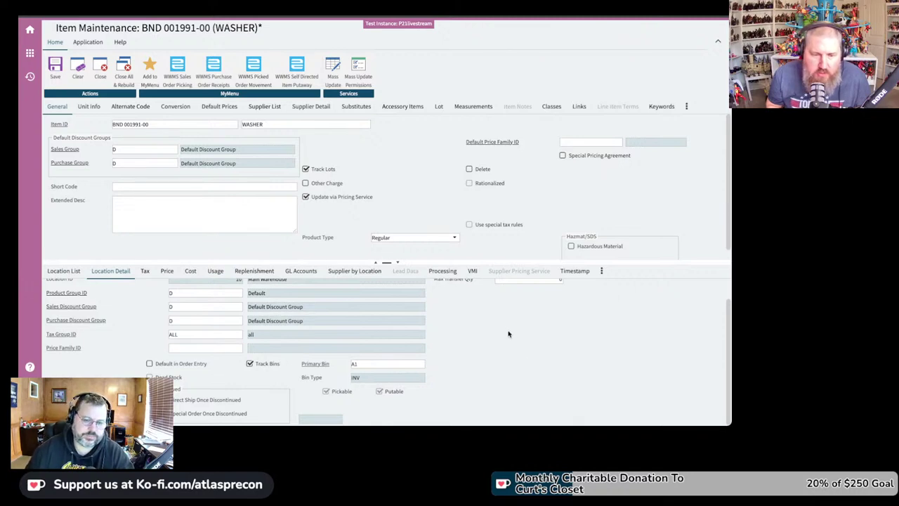
pyautogui.click(355, 363)
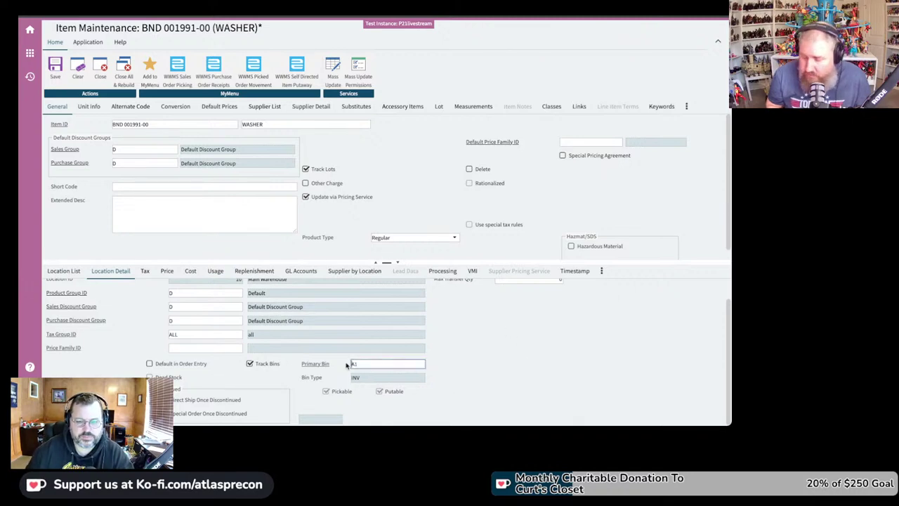
pyautogui.click(487, 365)
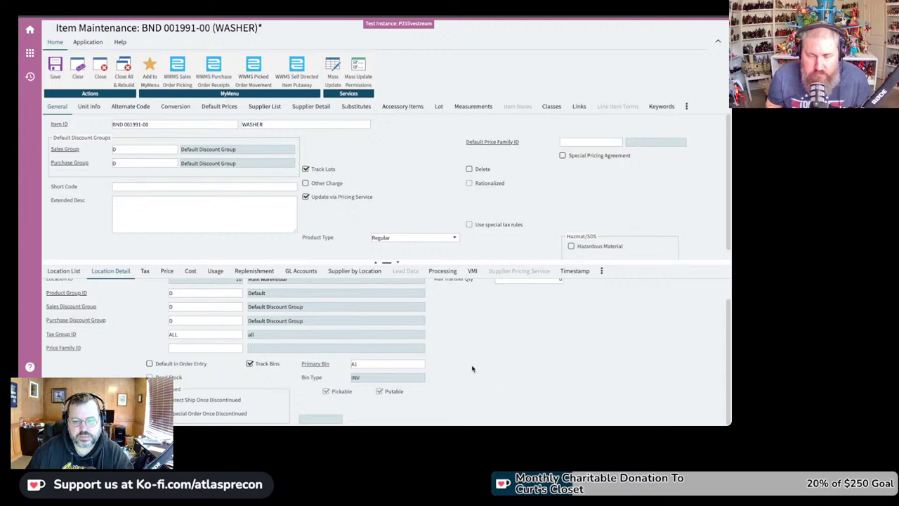
pyautogui.click(418, 366)
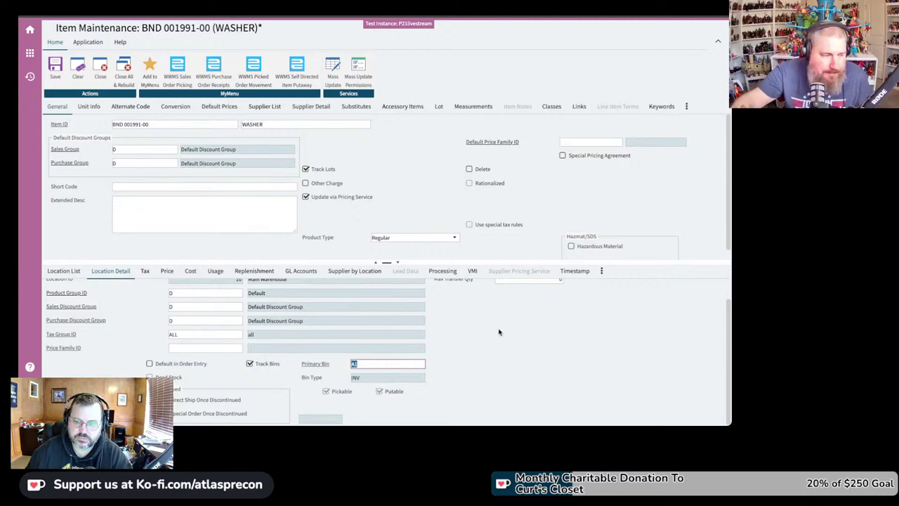
pyautogui.scroll(2, 545, 343)
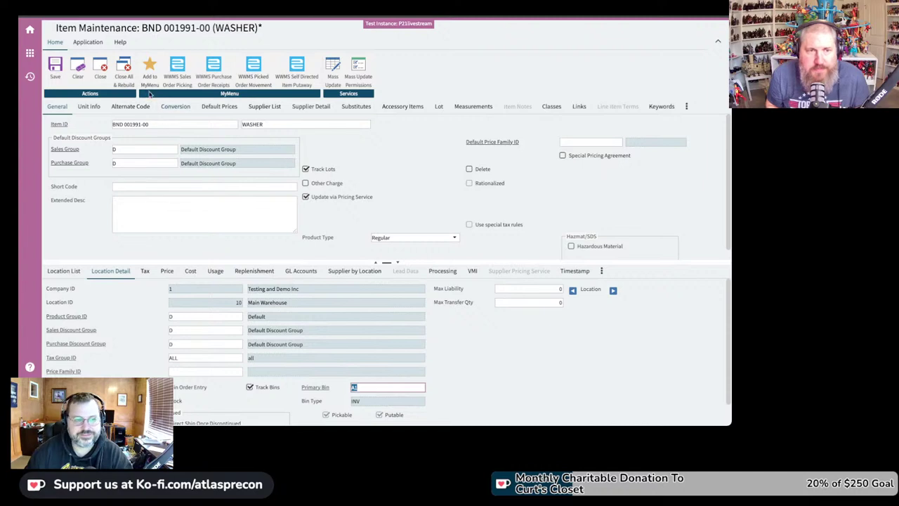
# Step: Save item BND 001991-00 with primary bin A1 and dismiss the success notice
pyautogui.click(59, 79)
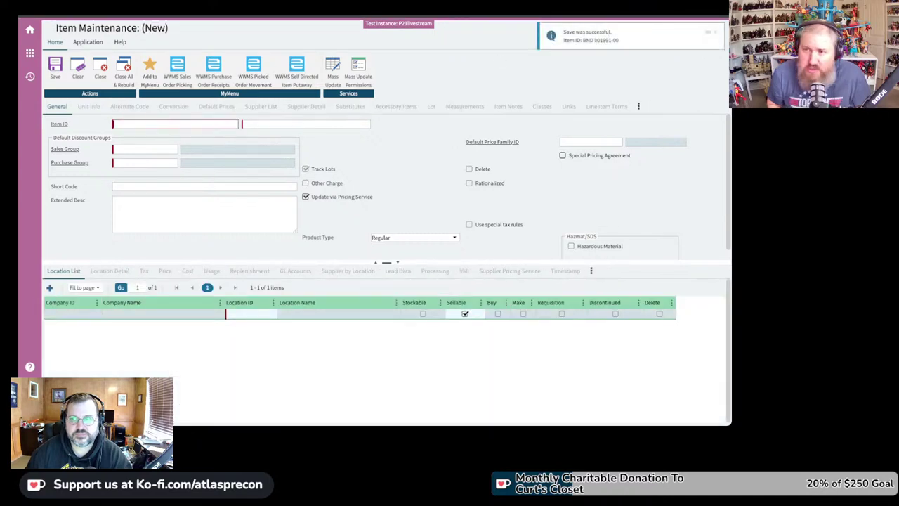
pyautogui.click(715, 32)
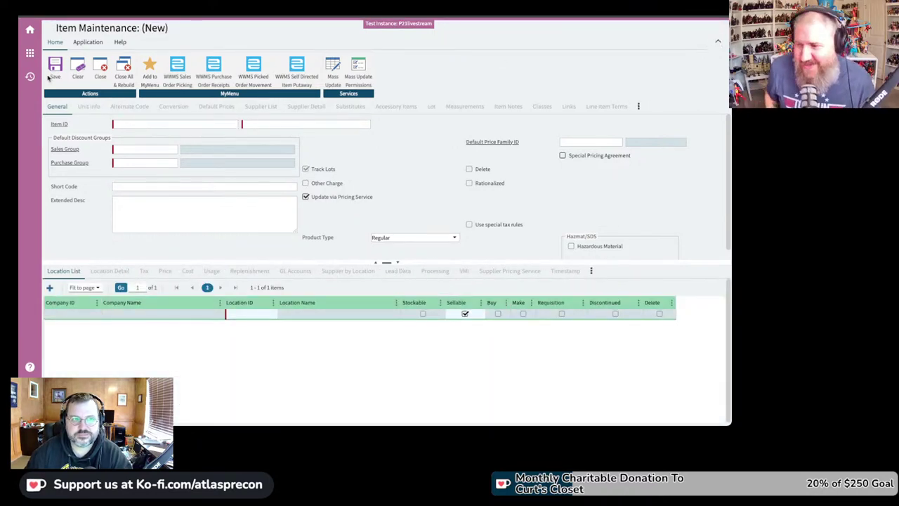
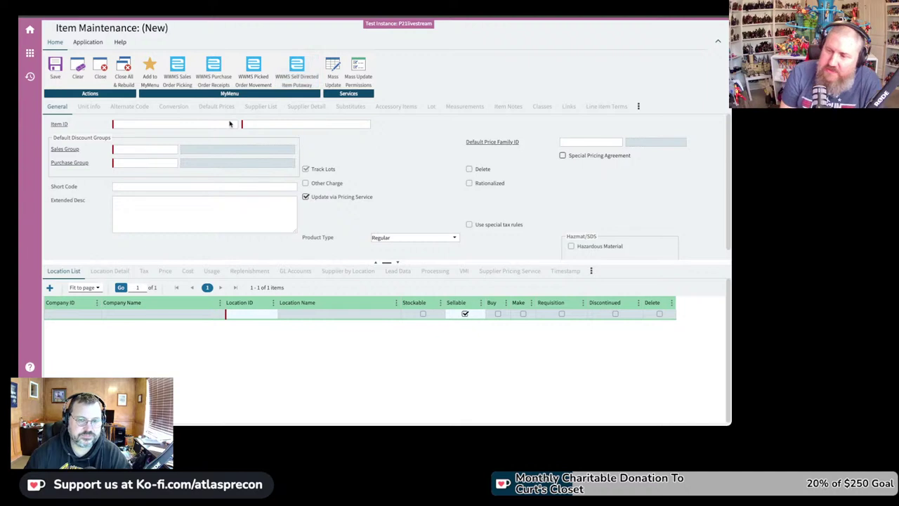
# Step: Close Item Maintenance to the Home Portal and bring up the menu screen list
pyautogui.click(29, 33)
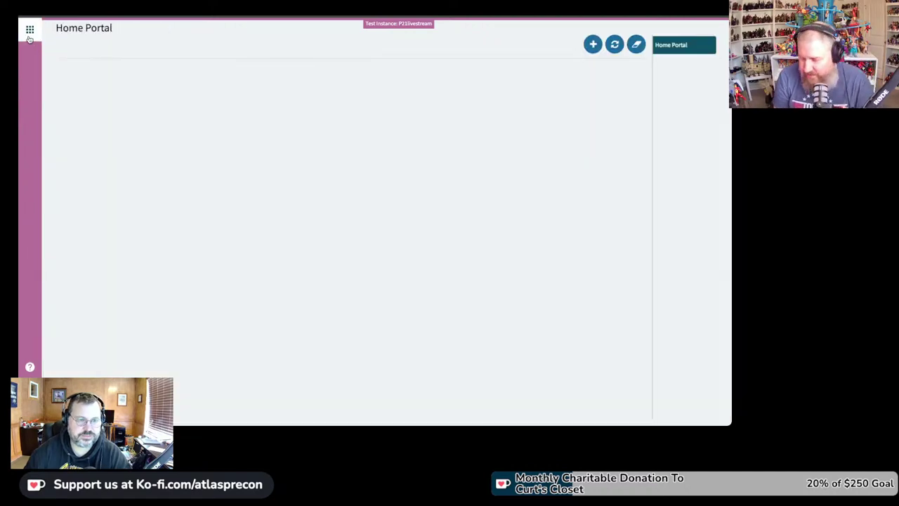
pyautogui.click(29, 30)
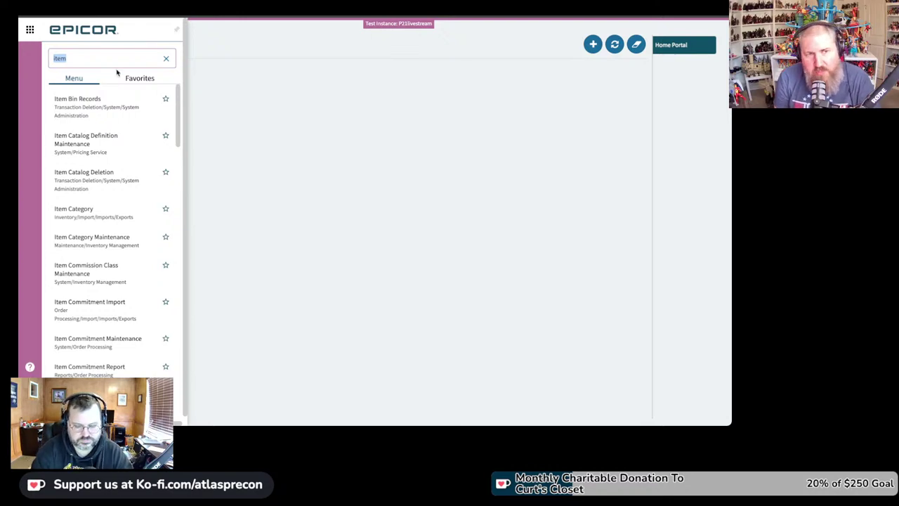
# Step: Search the menu for 'wwms' and scroll down to WWMS Wireless Workbench
pyautogui.write('wwms')
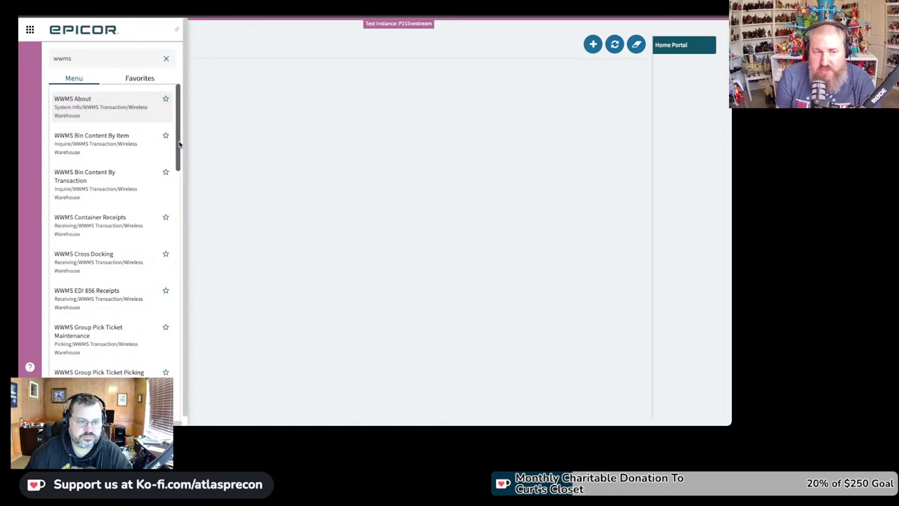
pyautogui.moveTo(179, 144); pyautogui.dragTo(201, 399)
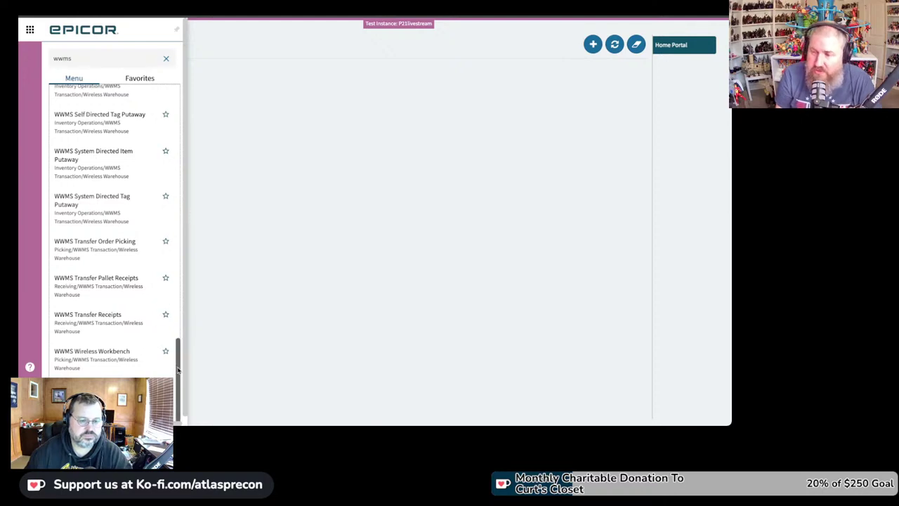
# Step: Scroll back up the WWMS results and open WWMS Receipt Session Defaults
pyautogui.scroll(1, 177, 366)
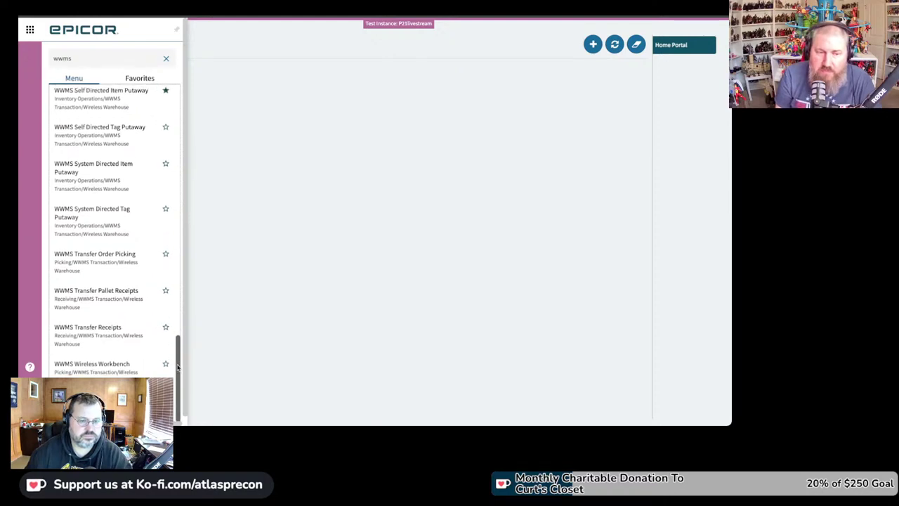
pyautogui.moveTo(178, 366); pyautogui.dragTo(189, 278)
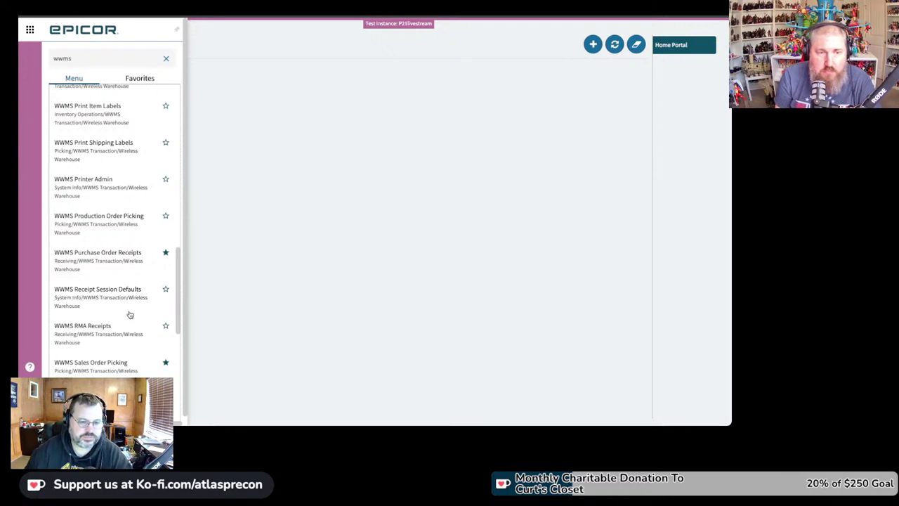
pyautogui.click(92, 292)
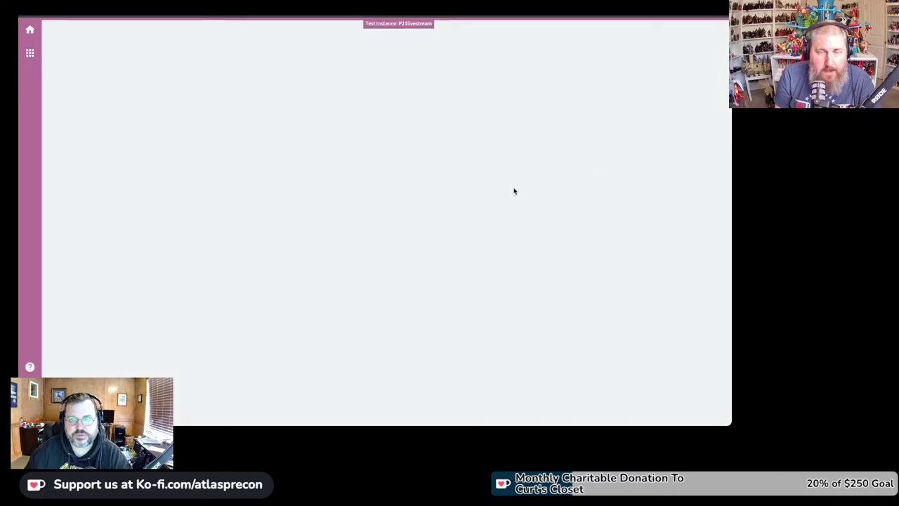